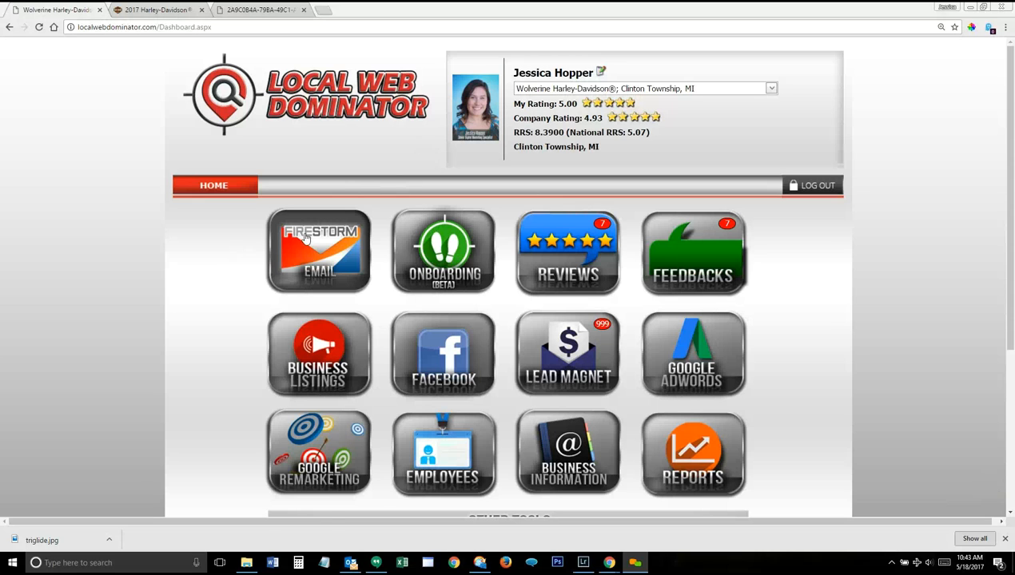
Go to the Firestorm email dashboard and start creating an email from the themed templates
click(307, 265)
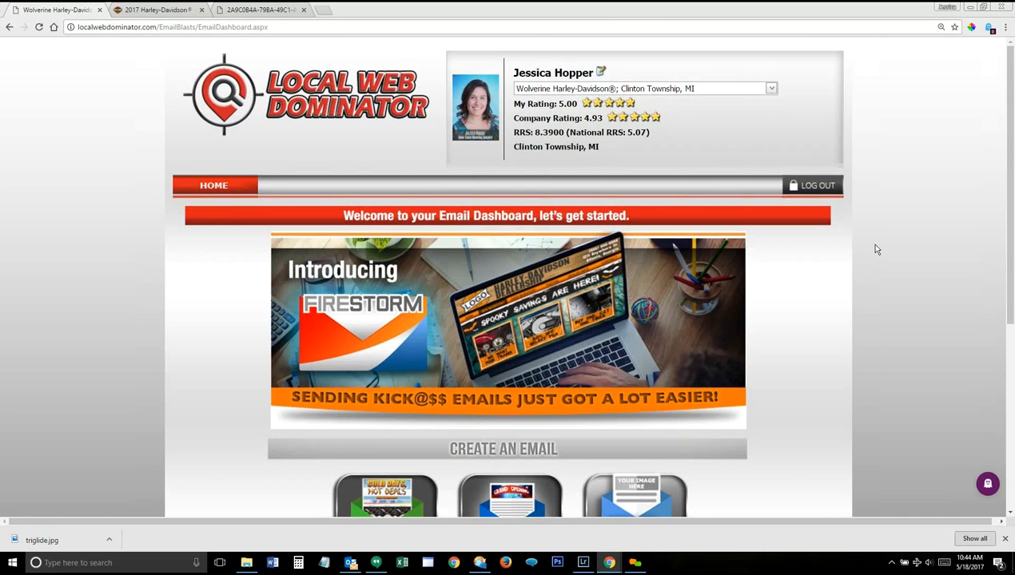
scroll(875, 249, down, 2)
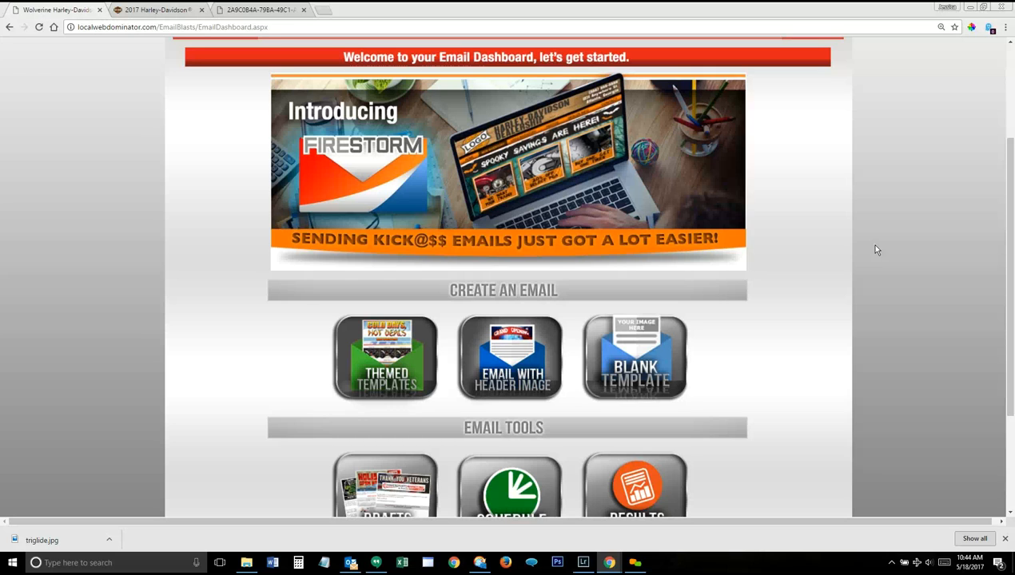
click(377, 361)
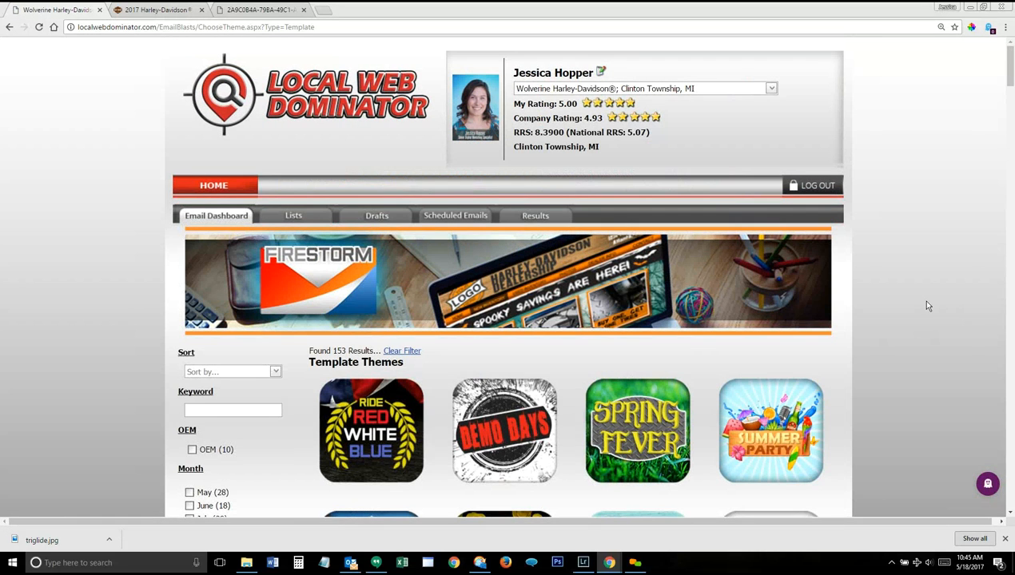
Look through the unfiltered gallery of template themes, from the spring and summer designs to the fall ones
scroll(925, 304, down, 2)
scroll(926, 306, down, 3)
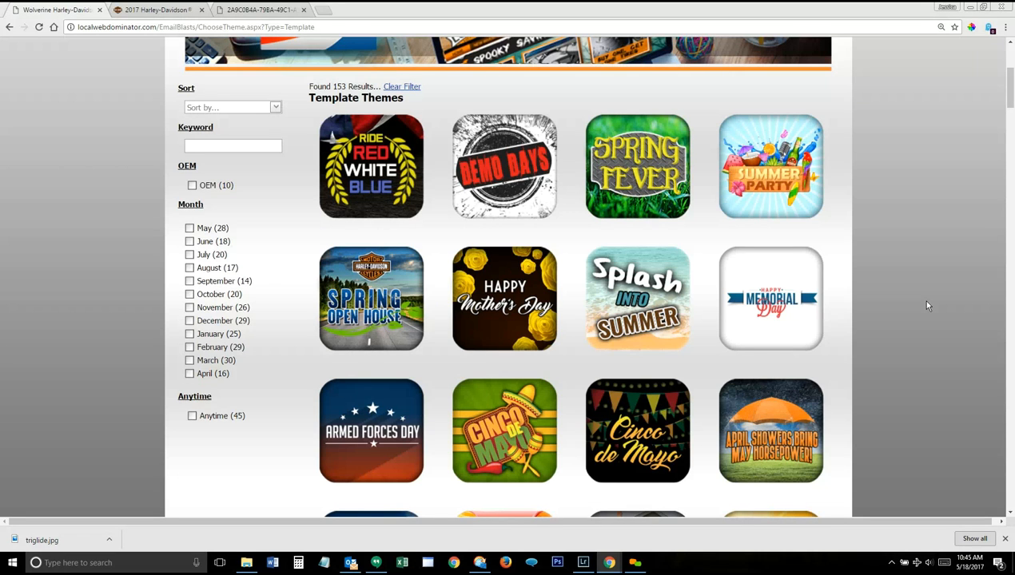
scroll(927, 306, down, 2)
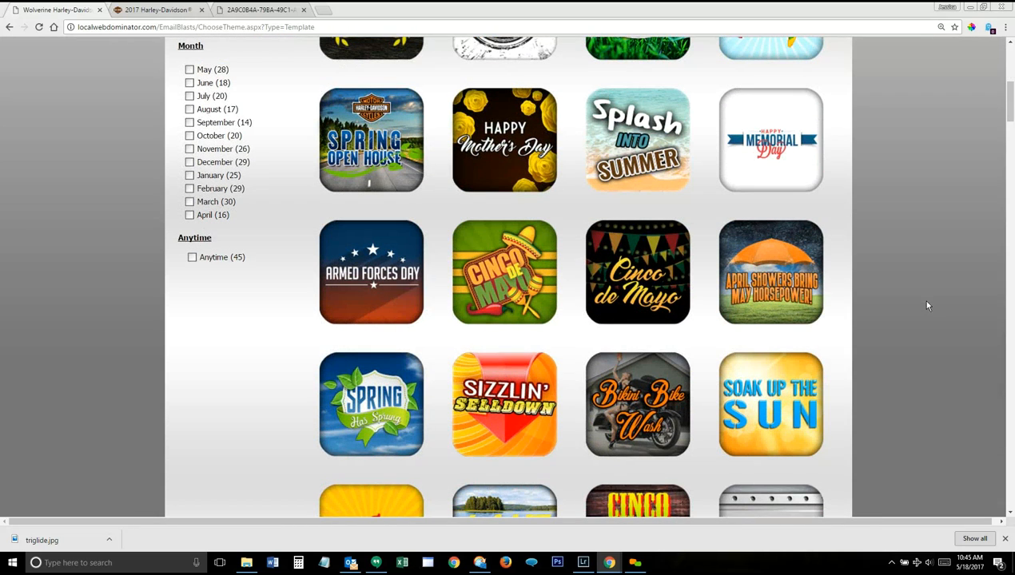
scroll(927, 306, down, 2)
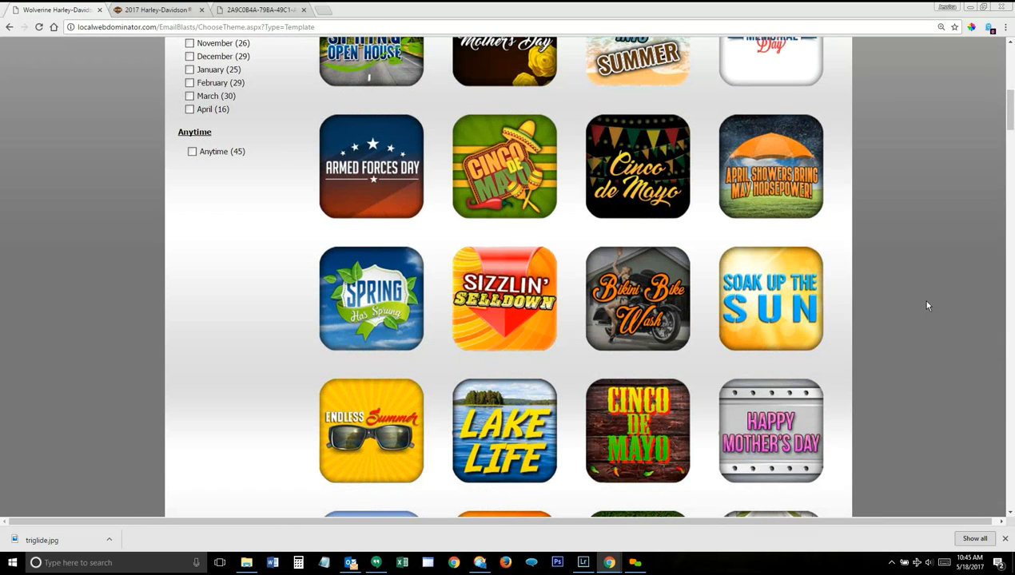
scroll(927, 306, down, 4)
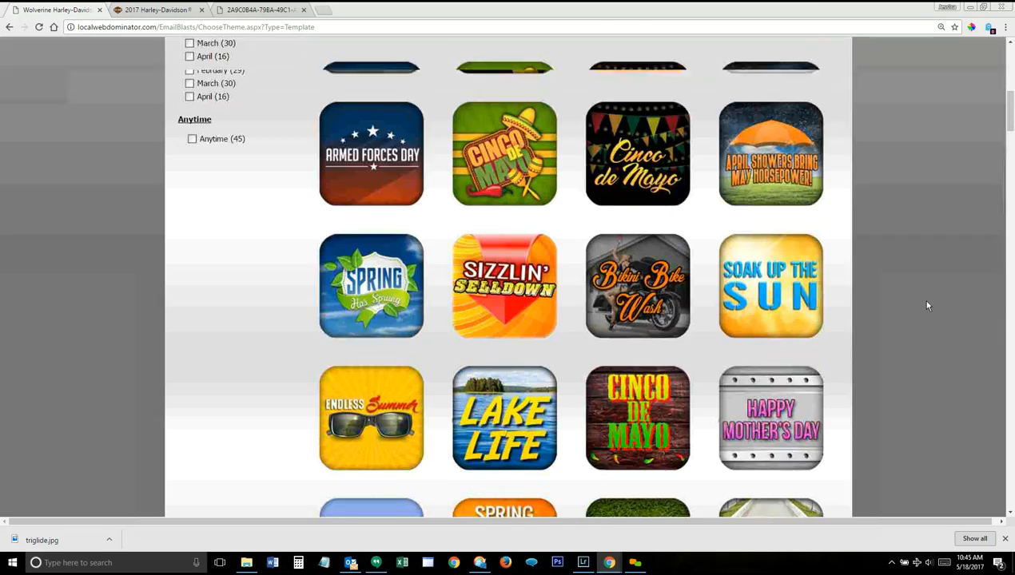
scroll(927, 306, down, 3)
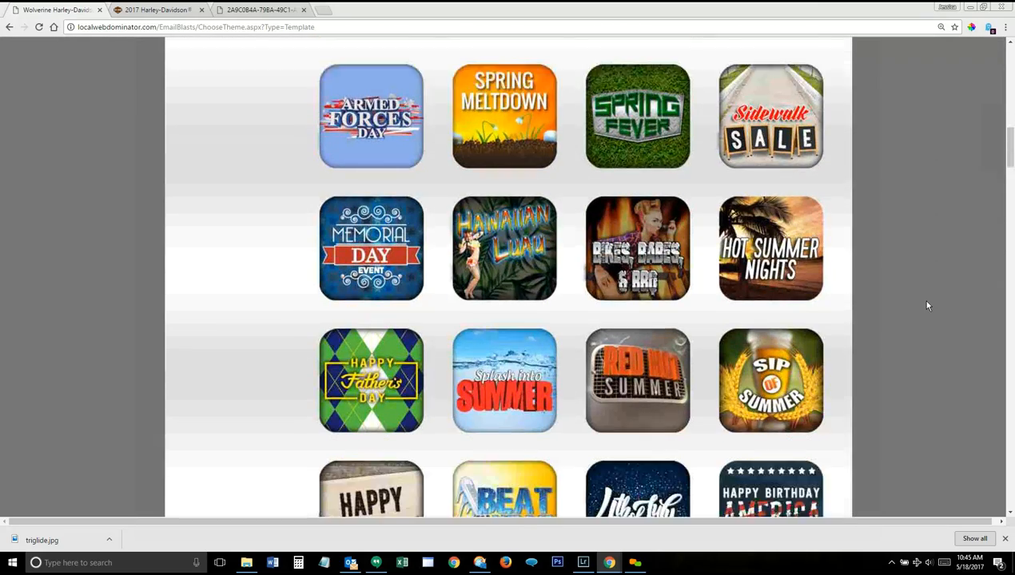
scroll(927, 306, down, 1)
scroll(927, 306, down, 2)
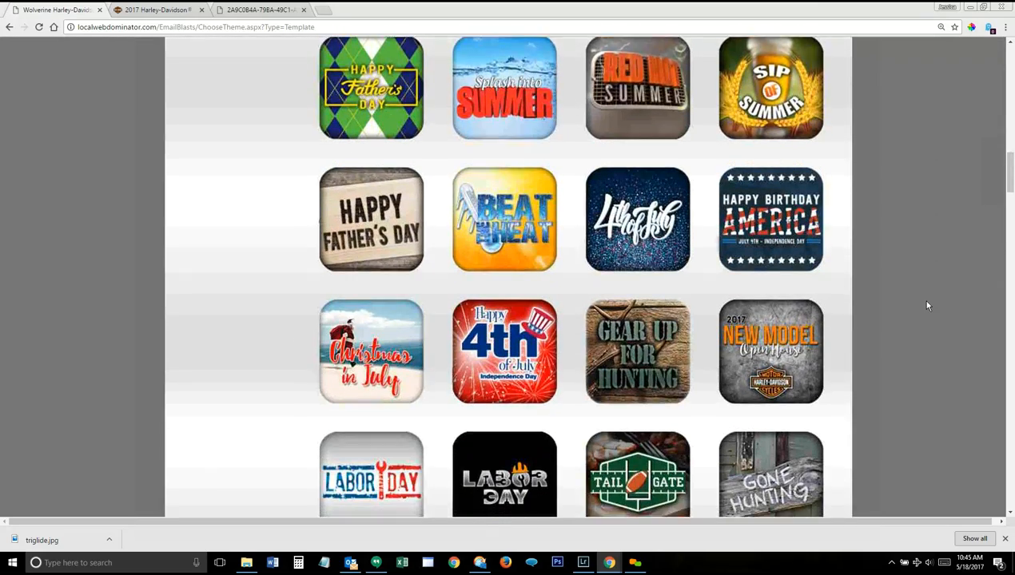
scroll(927, 306, up, 1)
scroll(927, 306, up, 7)
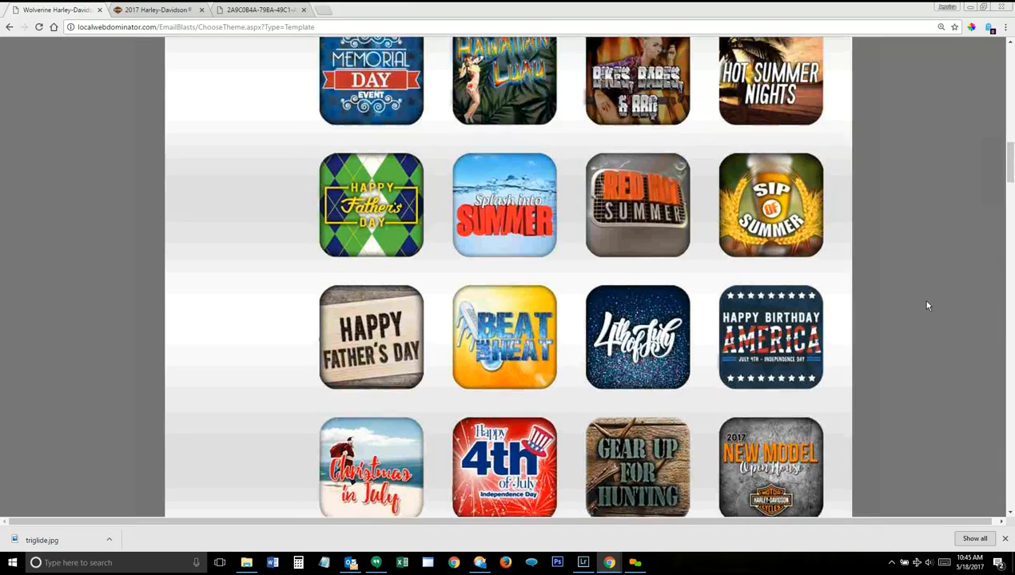
scroll(927, 306, up, 6)
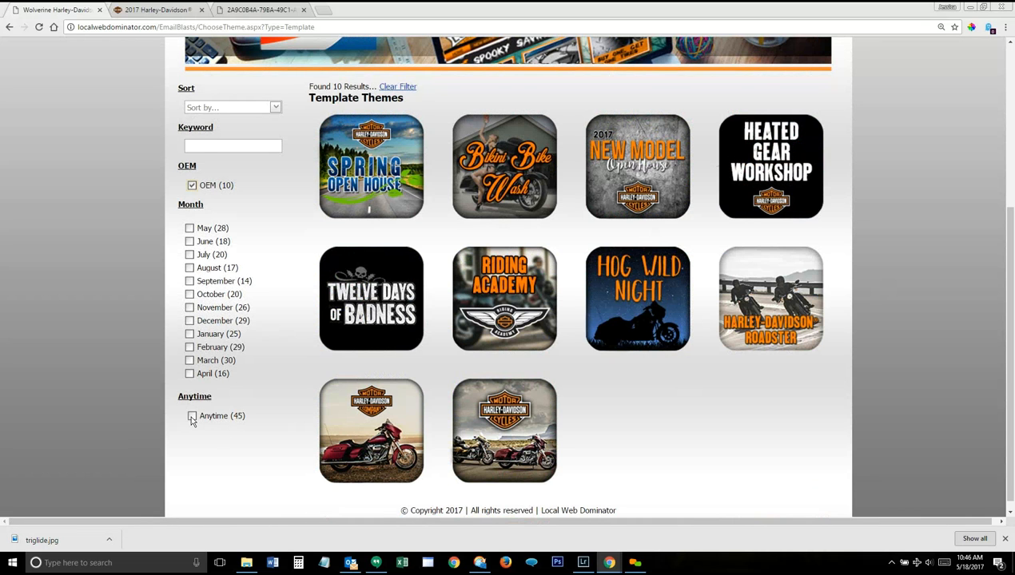
Switch the theme filter from OEM to Anytime and choose the Season Opener theme
click(193, 185)
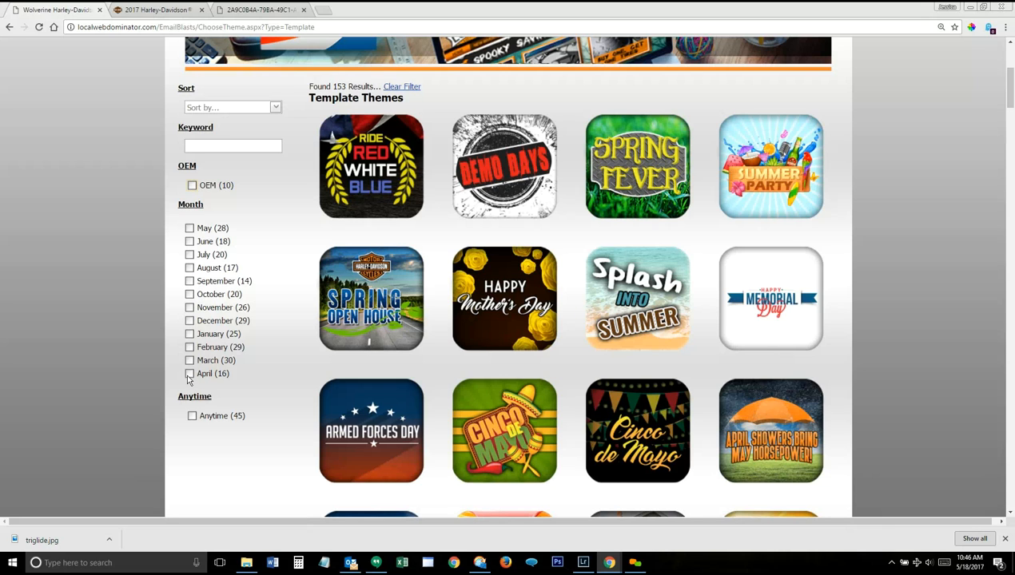
click(192, 416)
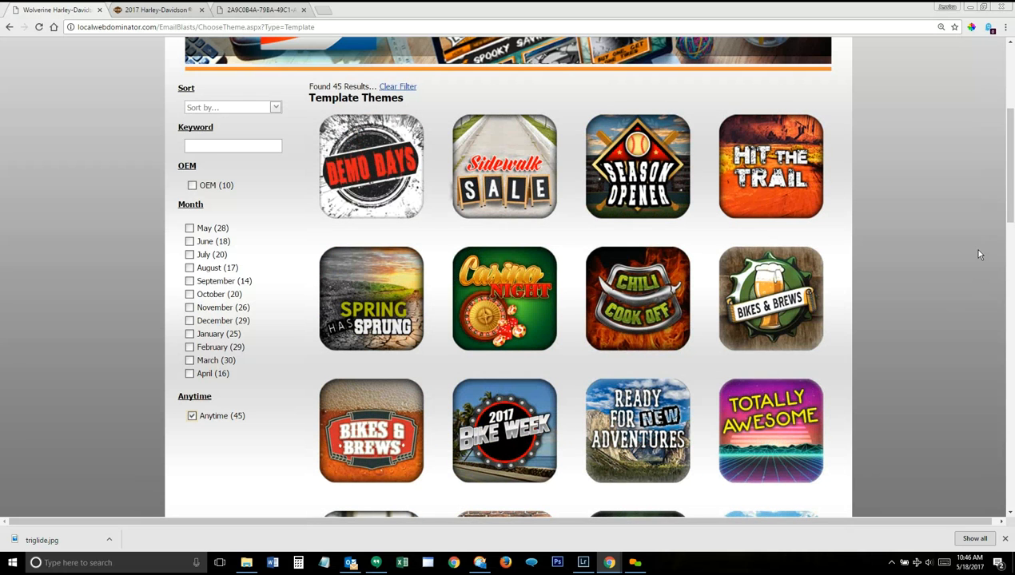
scroll(957, 274, down, 7)
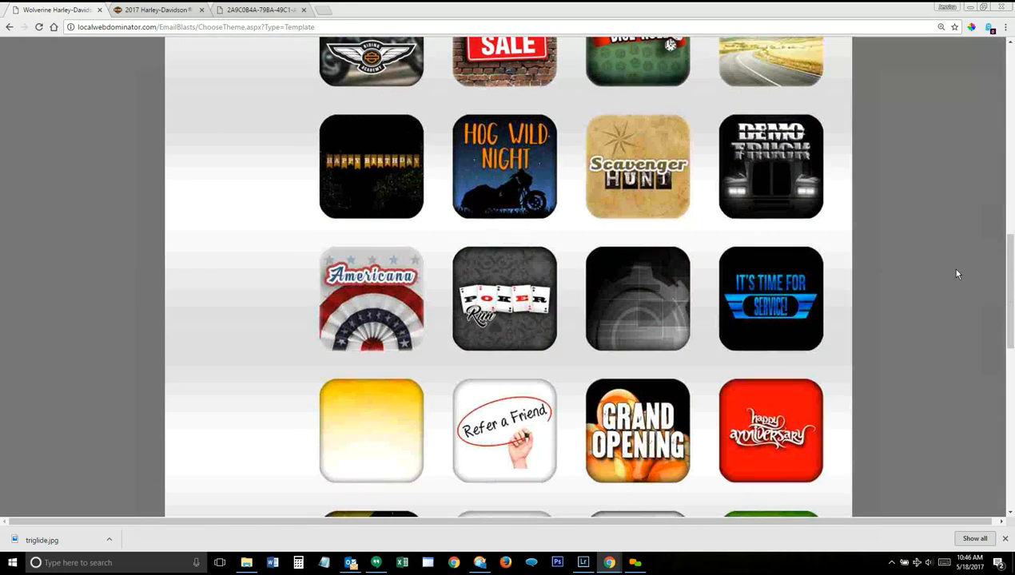
scroll(957, 274, down, 3)
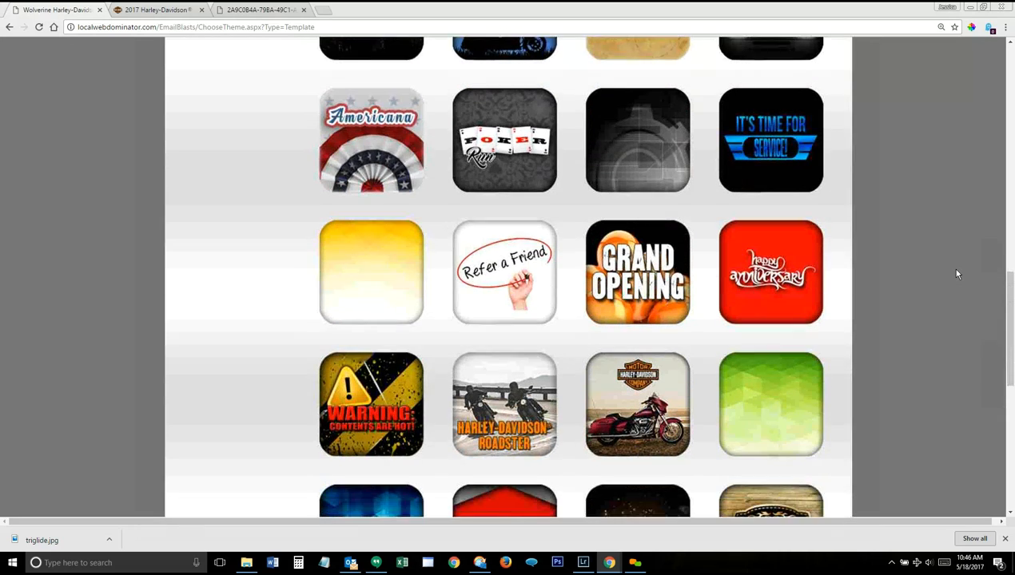
scroll(956, 274, down, 4)
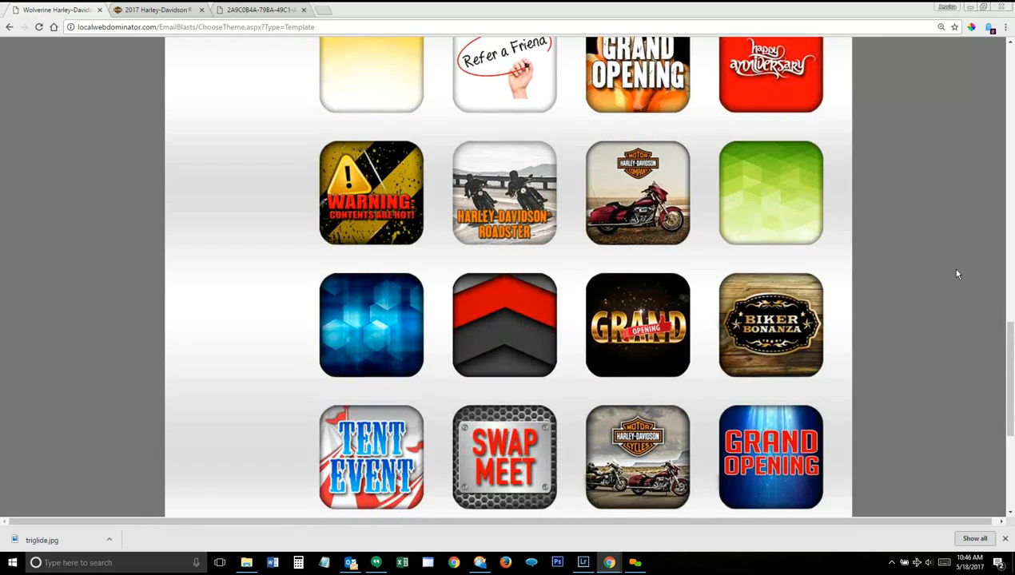
scroll(956, 274, down, 4)
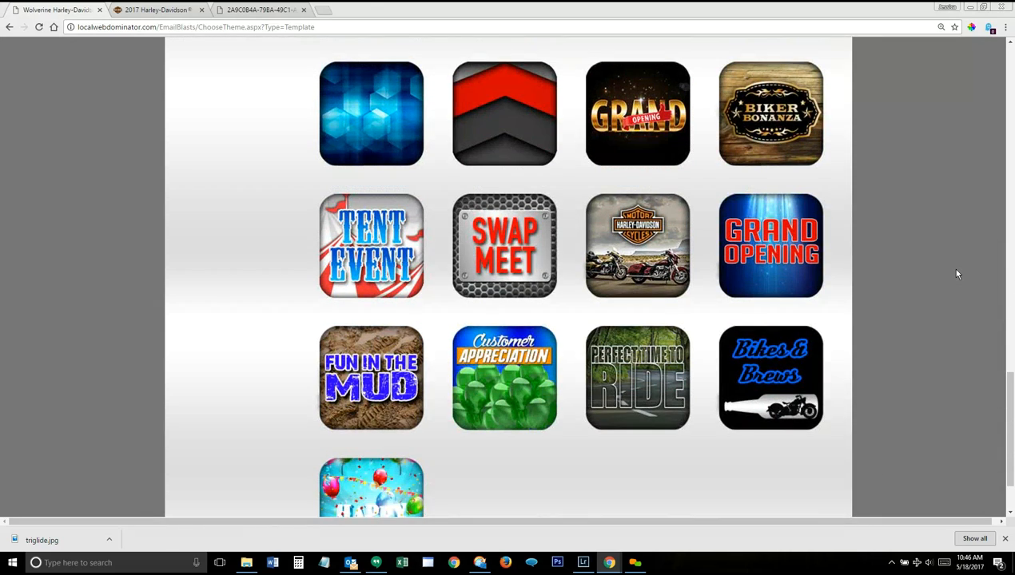
scroll(957, 273, up, 18)
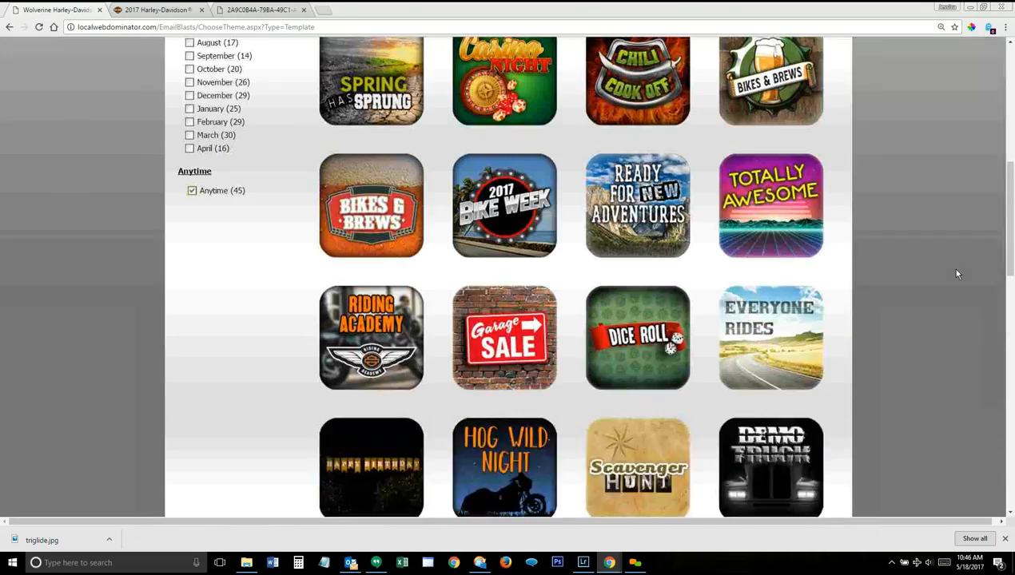
scroll(956, 274, up, 5)
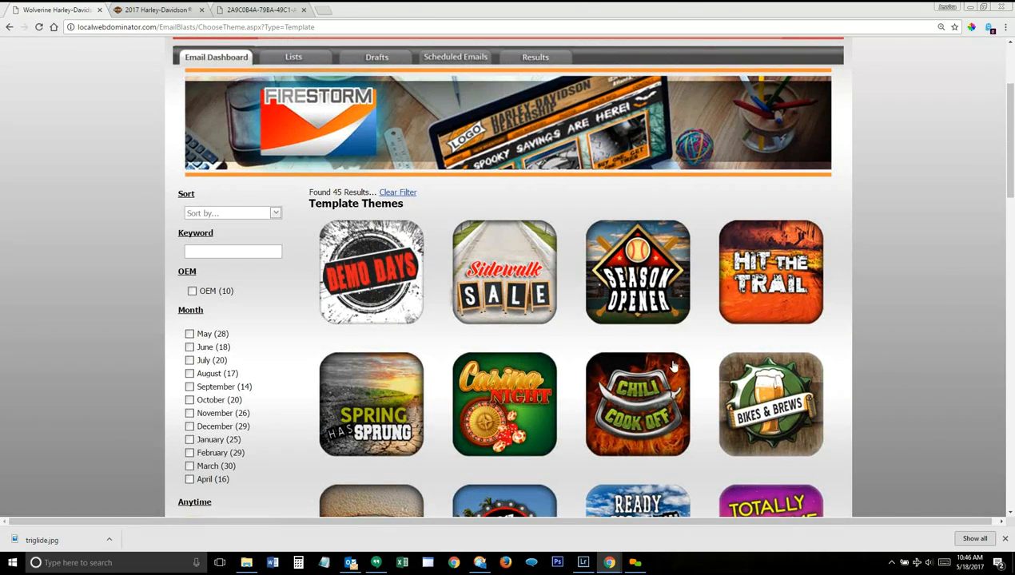
click(673, 366)
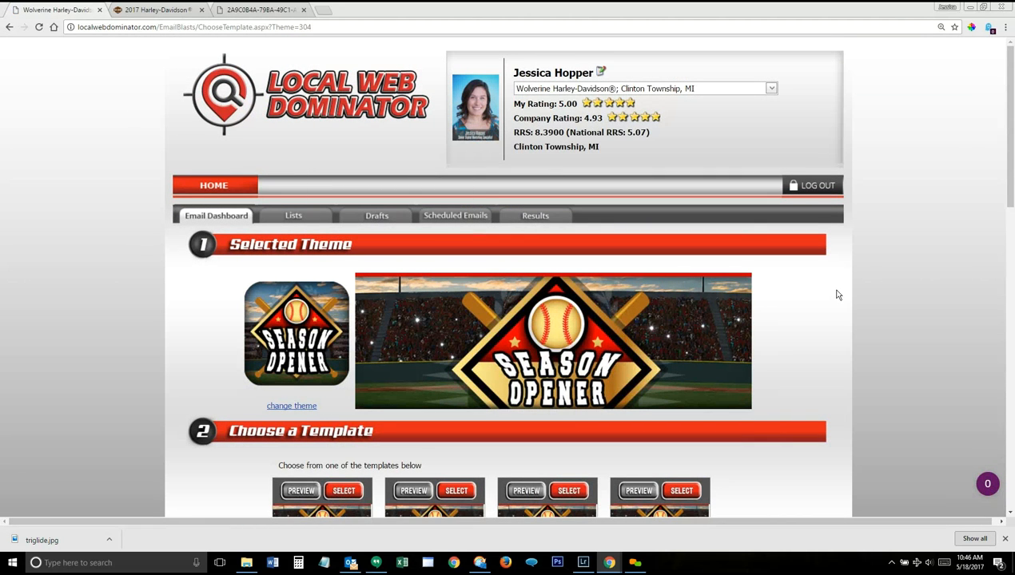
Compare the Season Opener templates and select the short one with the baseballs image directly below the header
scroll(837, 295, down, 3)
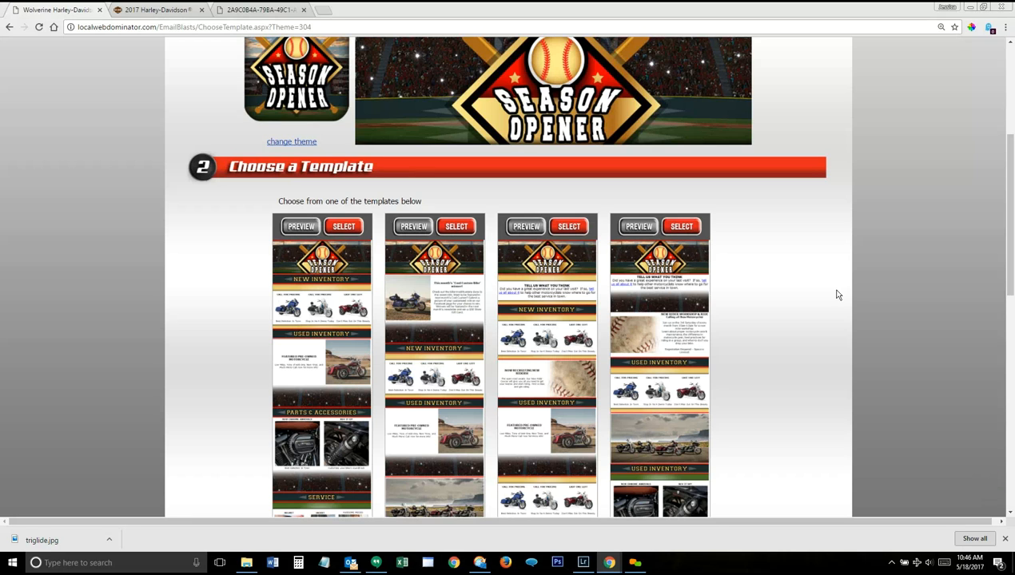
scroll(837, 295, down, 3)
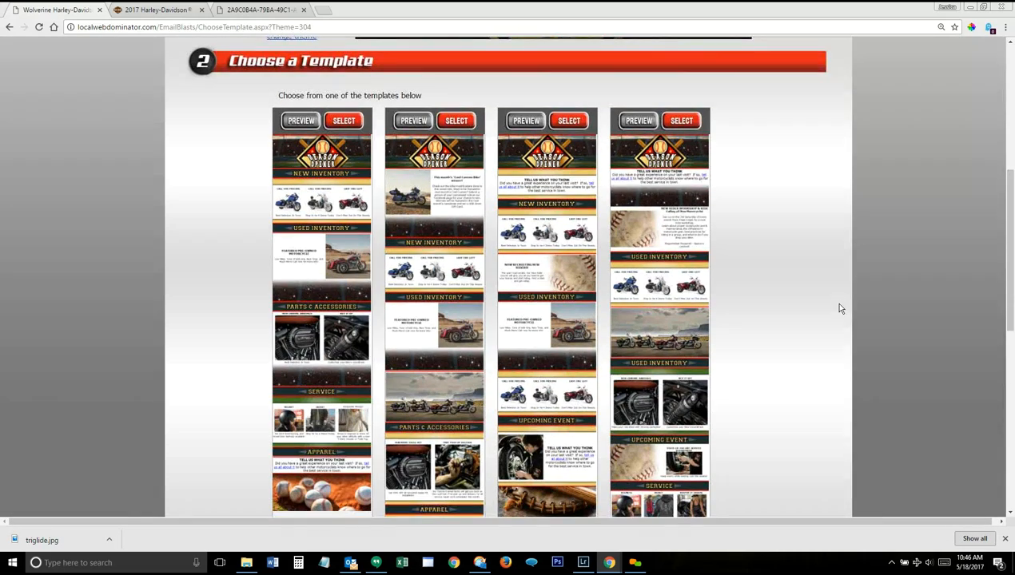
scroll(726, 337, up, 1)
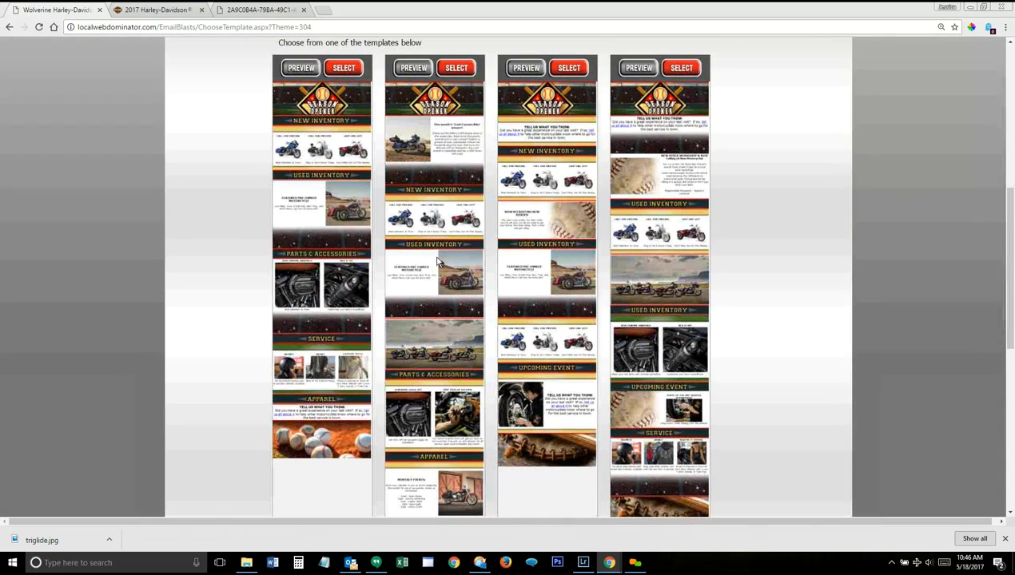
scroll(726, 336, down, 4)
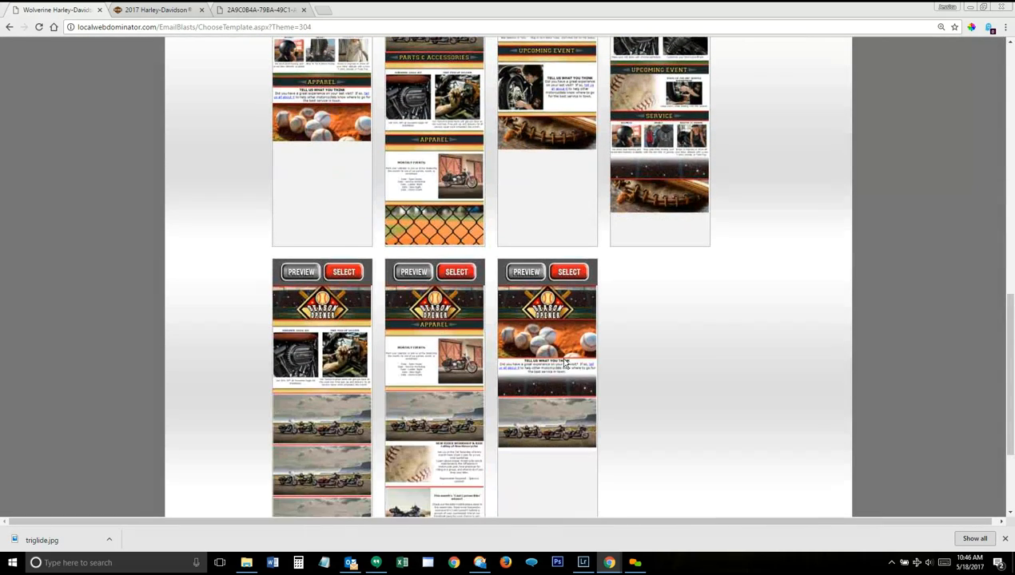
click(569, 274)
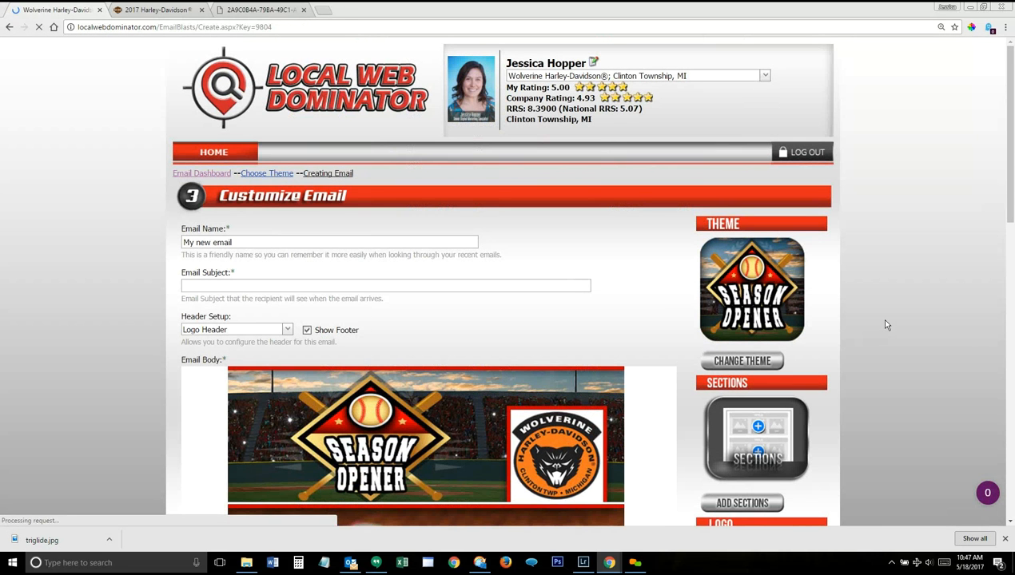
Set the email's header setup to Theme Header
scroll(885, 325, down, 1)
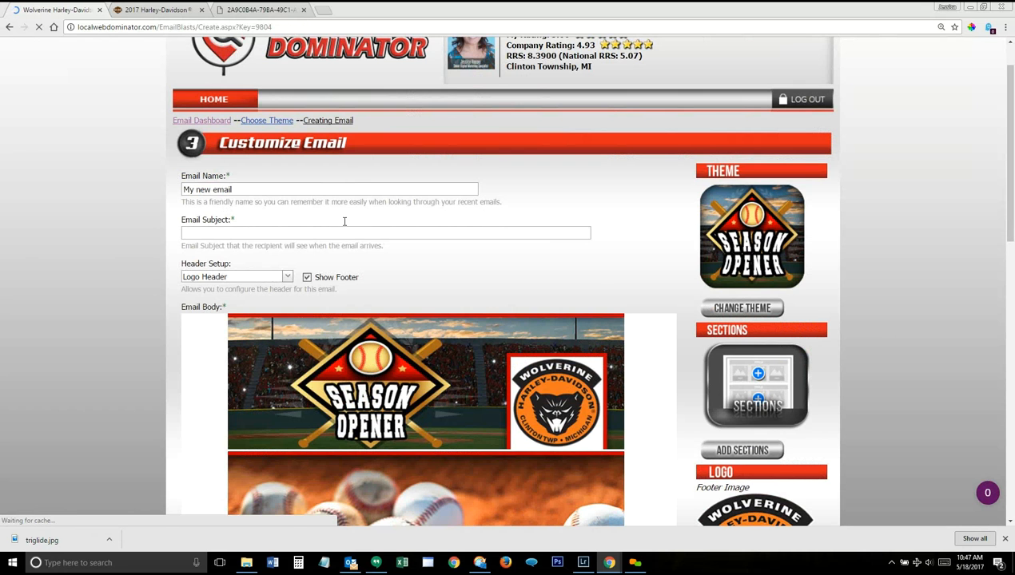
scroll(326, 231, down, 2)
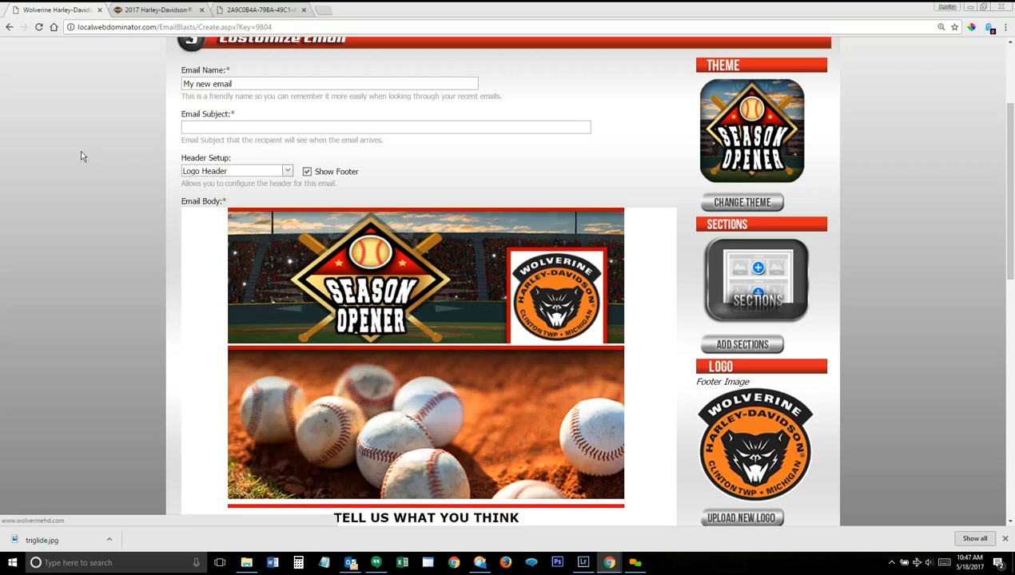
click(286, 171)
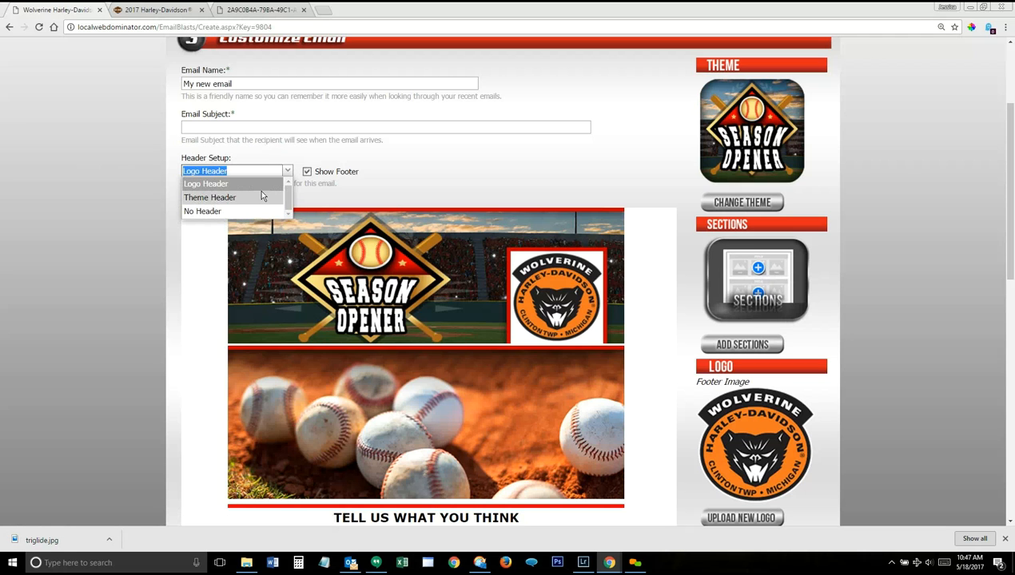
click(262, 197)
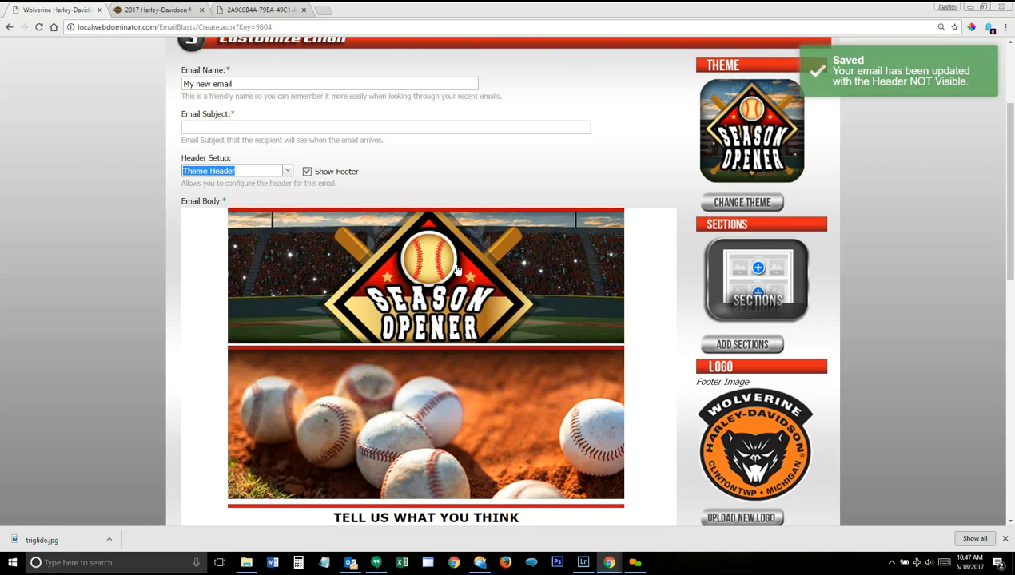
Set the email's header setup to No Header and enter "Test" as the email subject
click(287, 171)
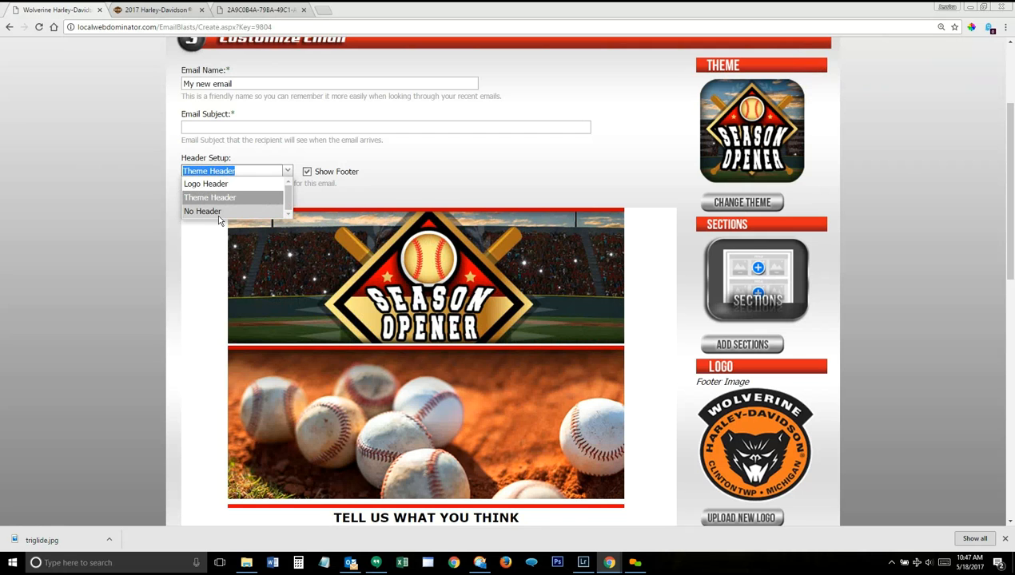
click(218, 213)
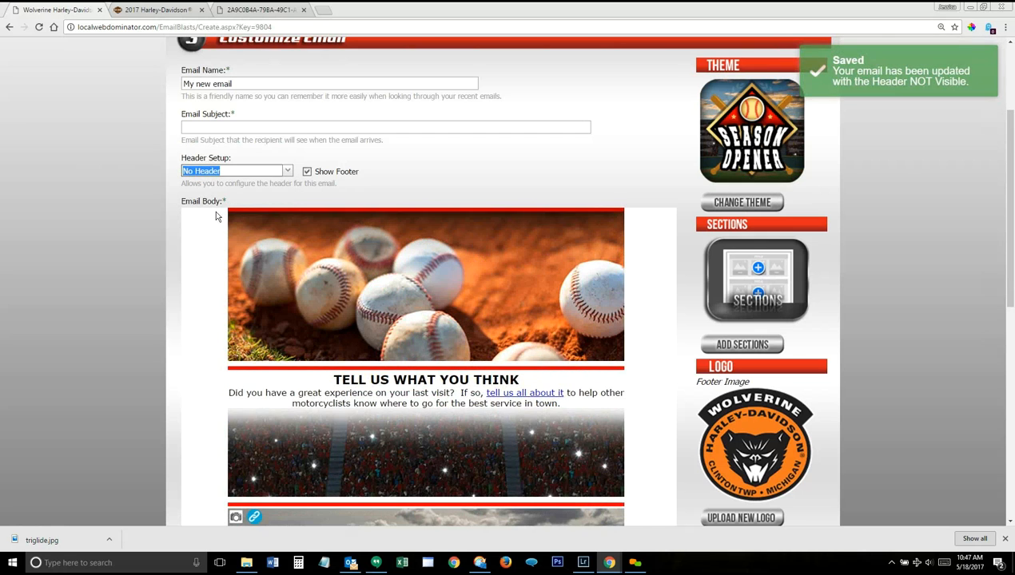
mouse_move(360, 240)
click(302, 128)
text(Test)
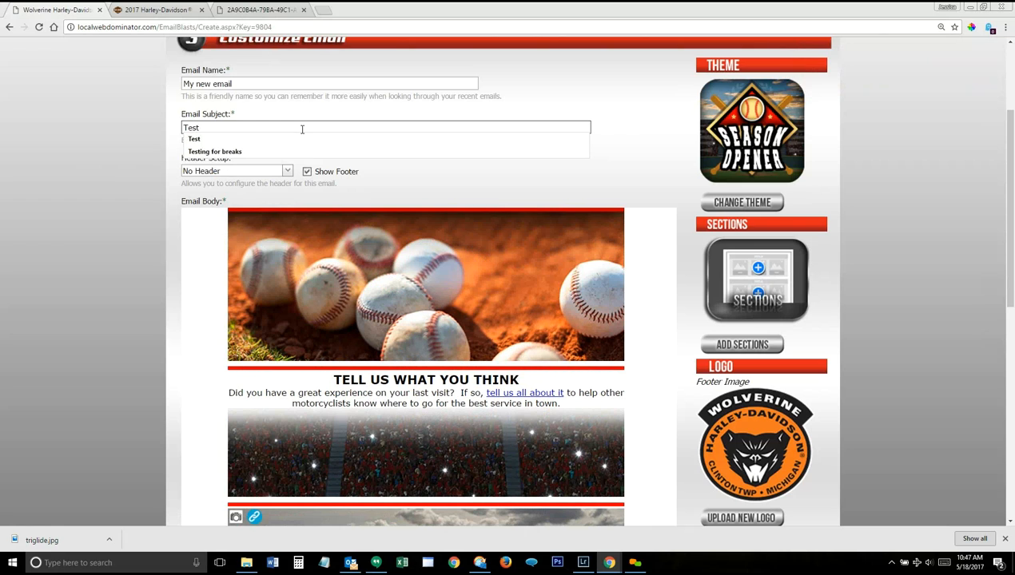
key(Tab)
click(628, 159)
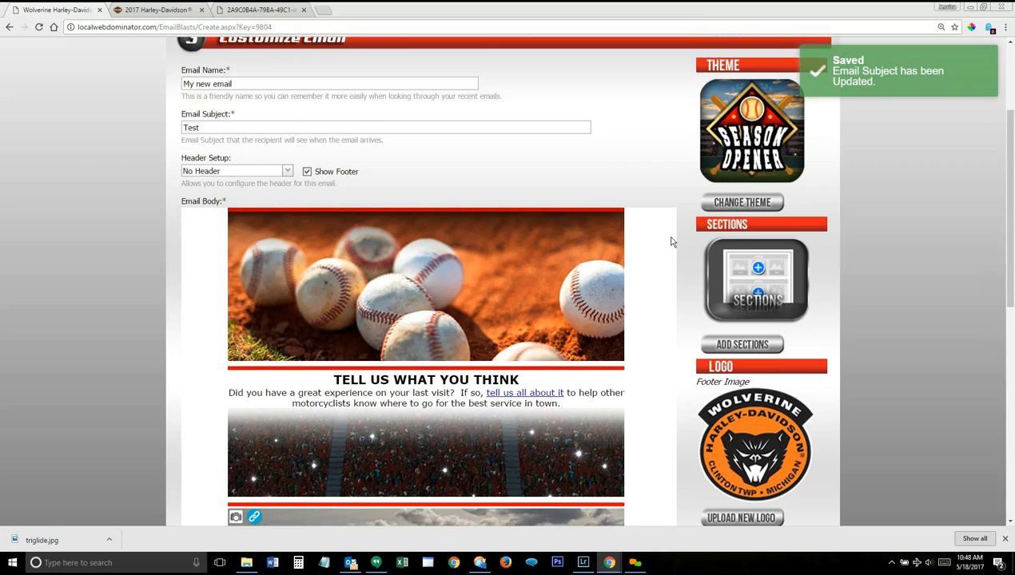
Move the baseballs image section down two places, and reposition it between the Tell Us What You Think and motorcycles sections
scroll(671, 242, down, 1)
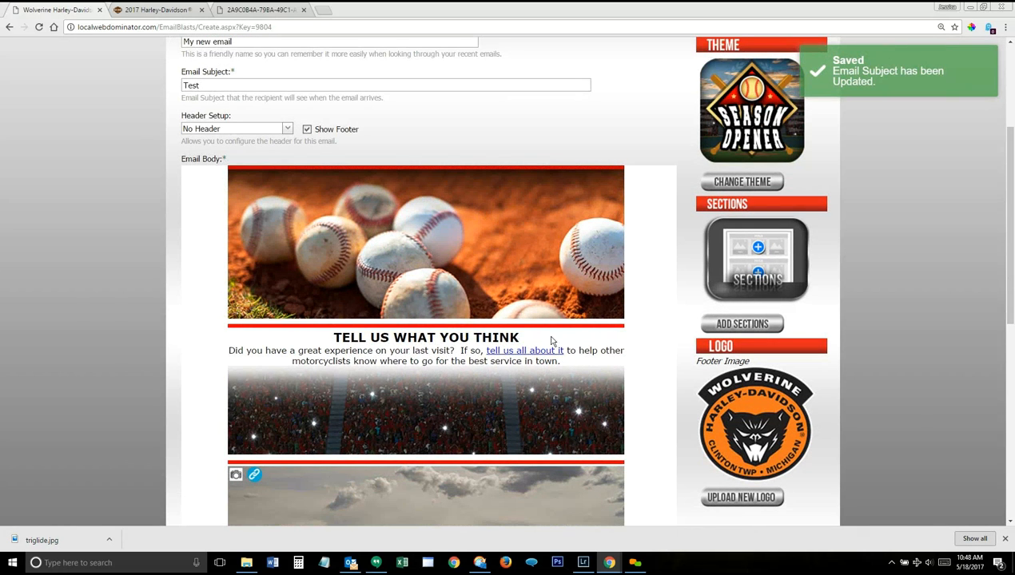
scroll(730, 341, down, 3)
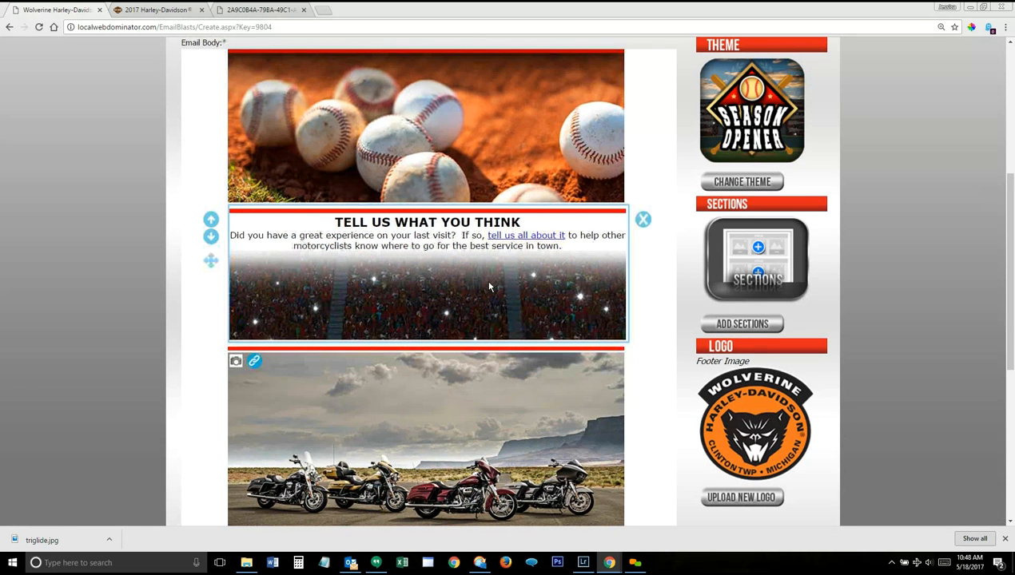
scroll(545, 208, up, 1)
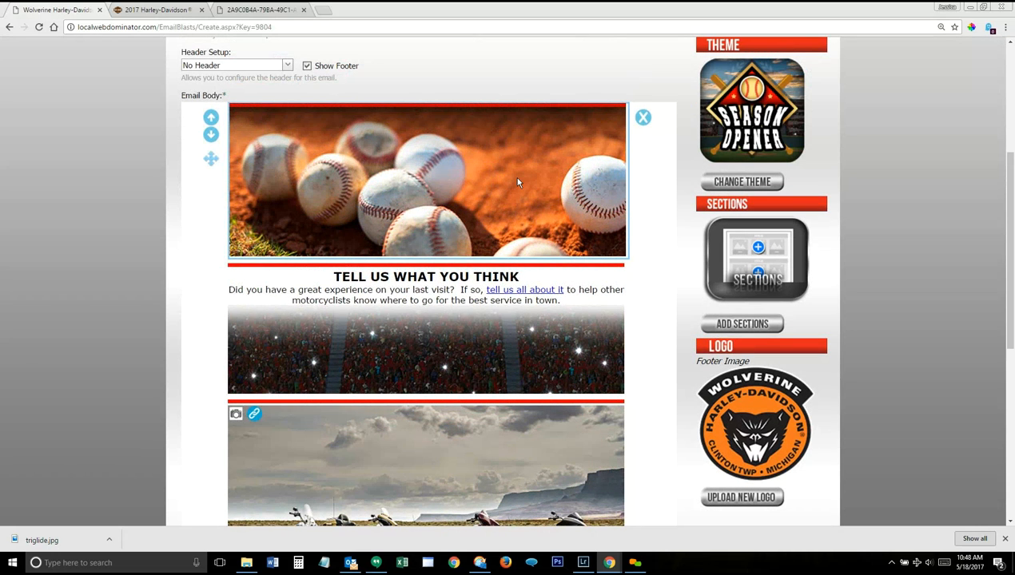
click(212, 139)
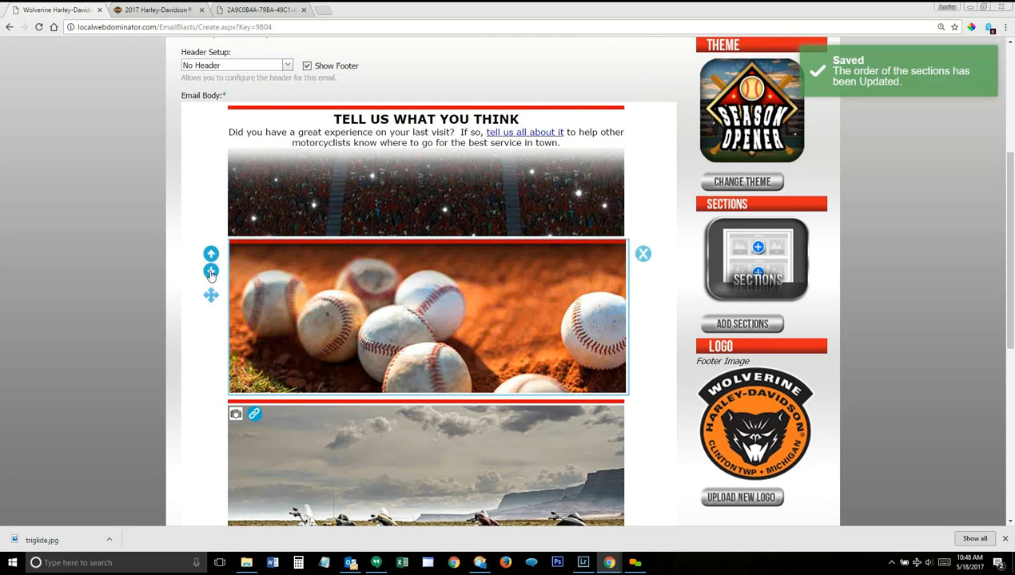
click(211, 272)
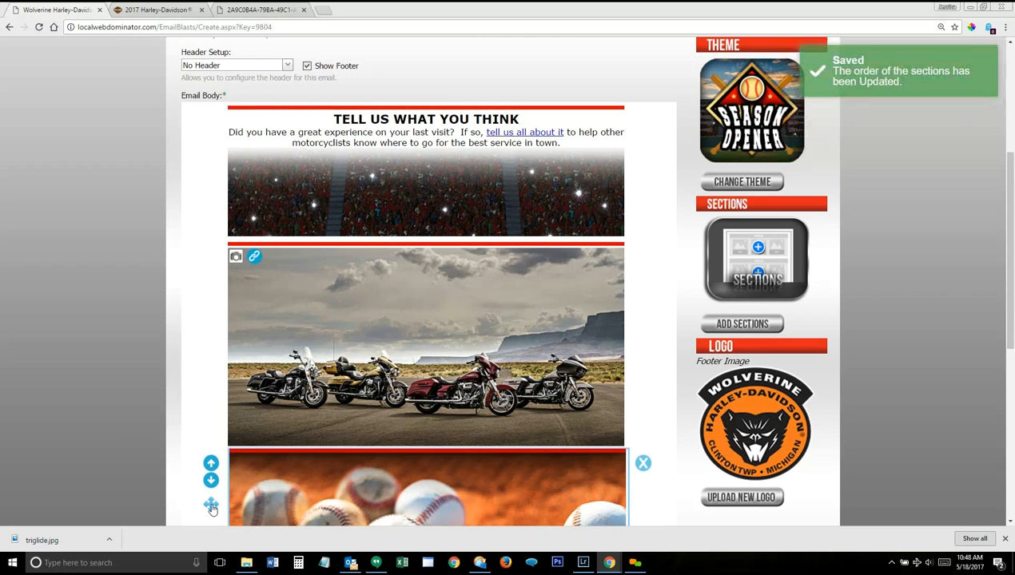
drag(210, 509, 236, 294)
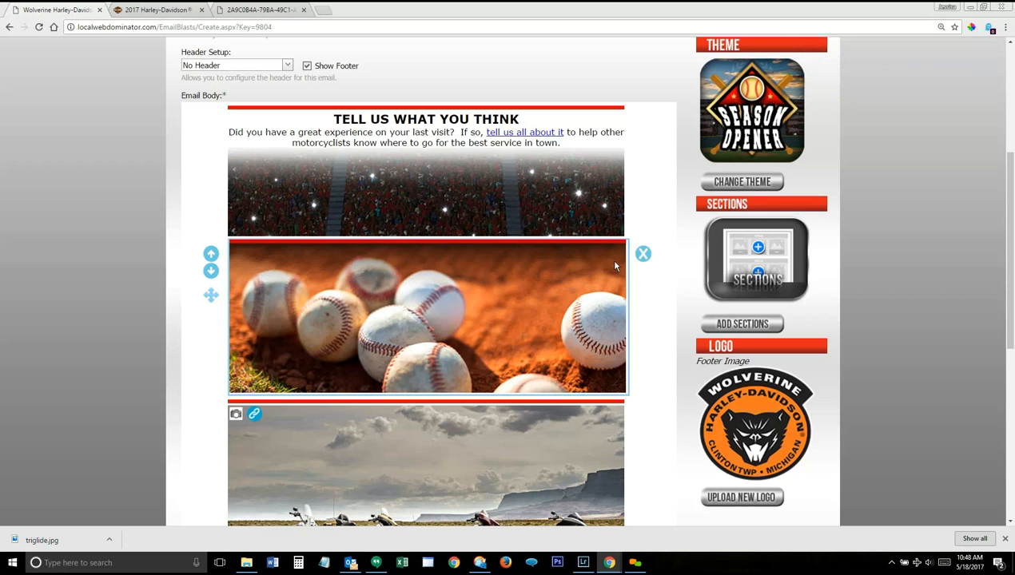
Delete the baseballs image section from the email body
click(643, 255)
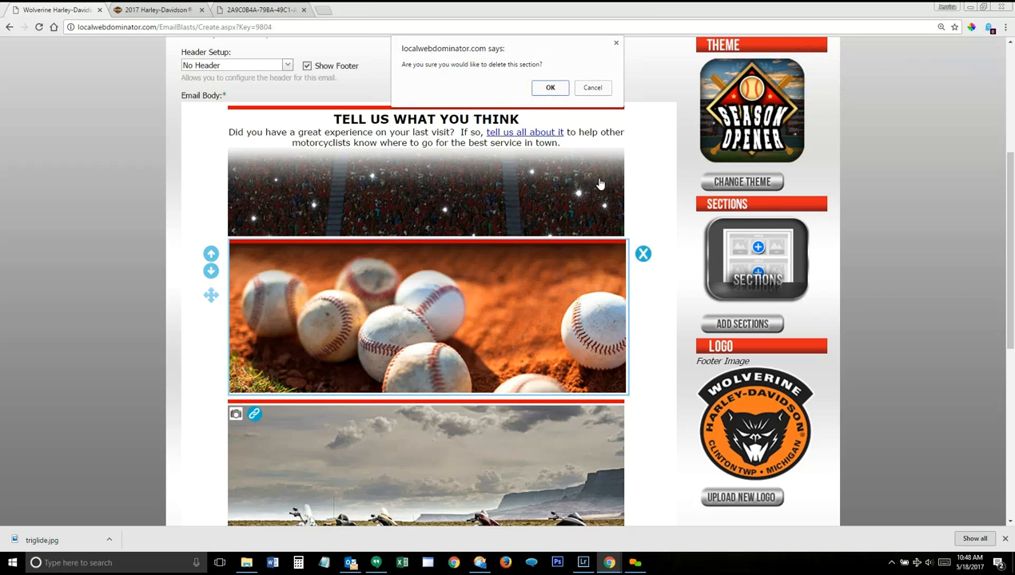
click(550, 88)
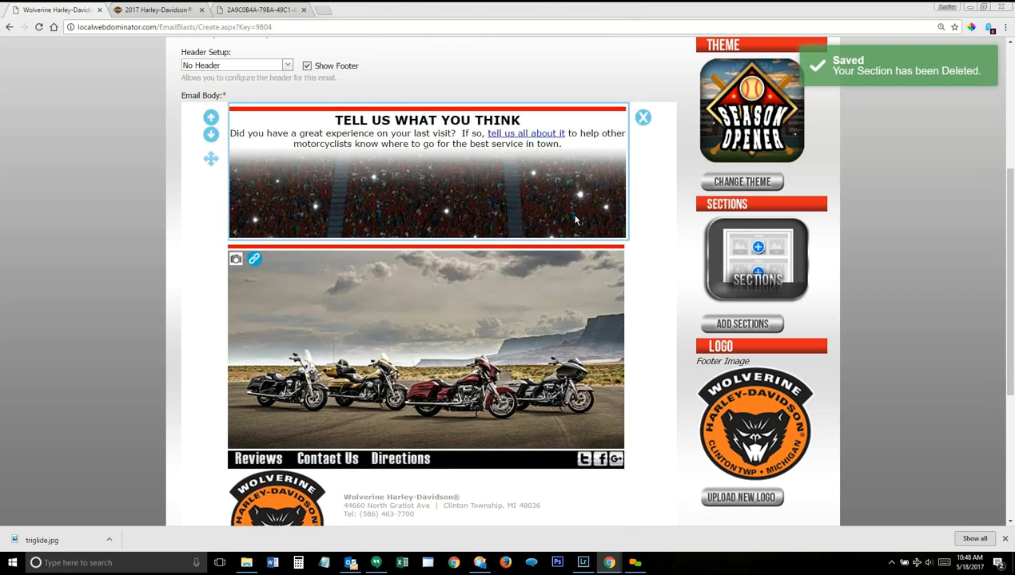
Replace the Tell Us What You Think heading and paragraph with "Test" and check the available font and size choices
click(564, 140)
drag(564, 144, 328, 120)
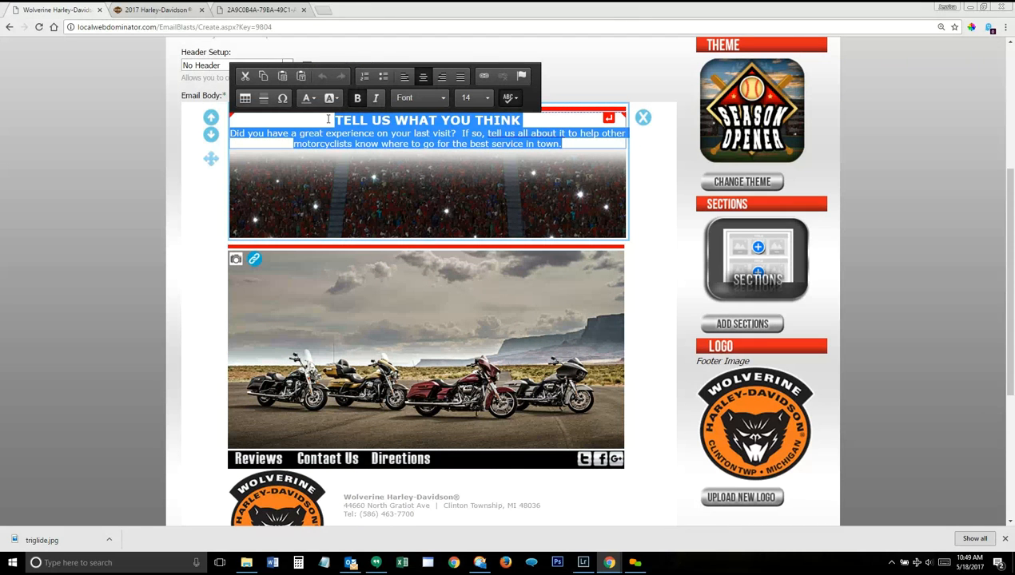
text(Test)
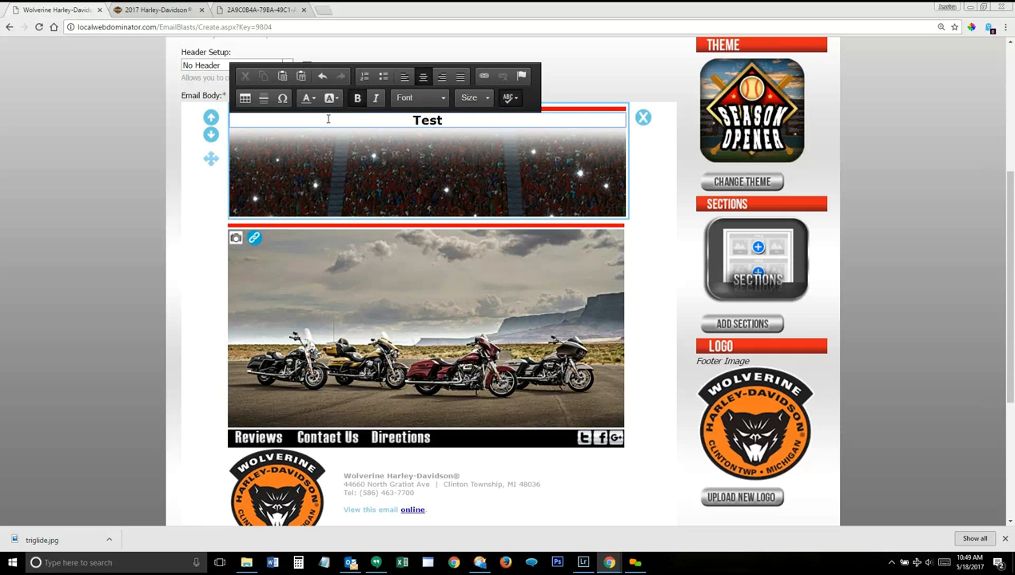
click(413, 101)
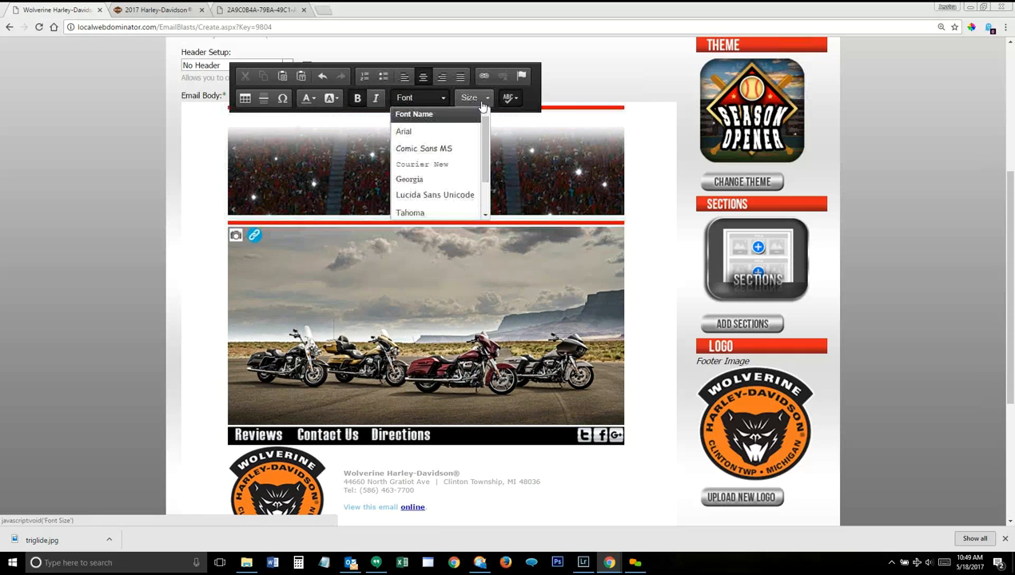
click(482, 104)
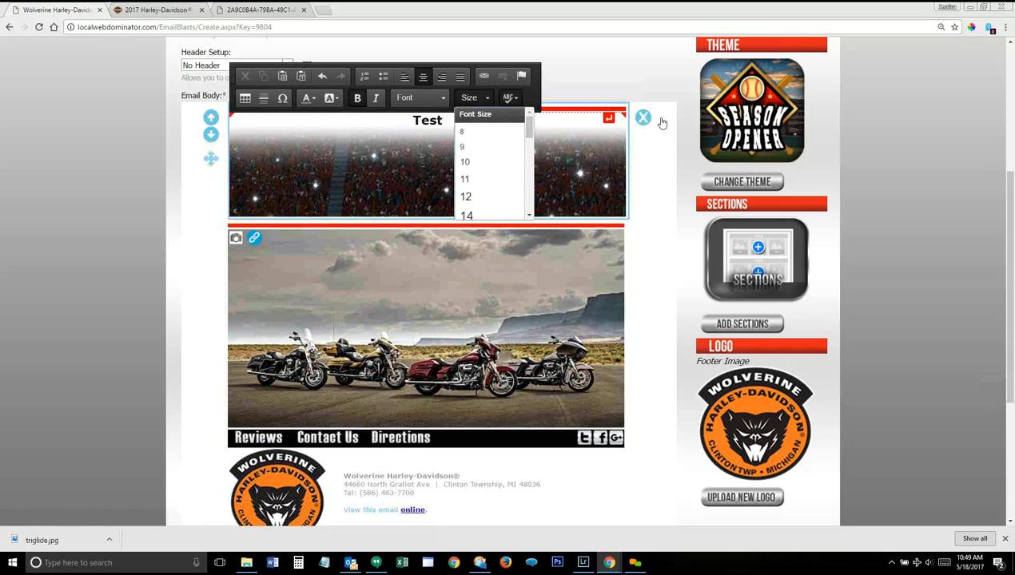
click(664, 108)
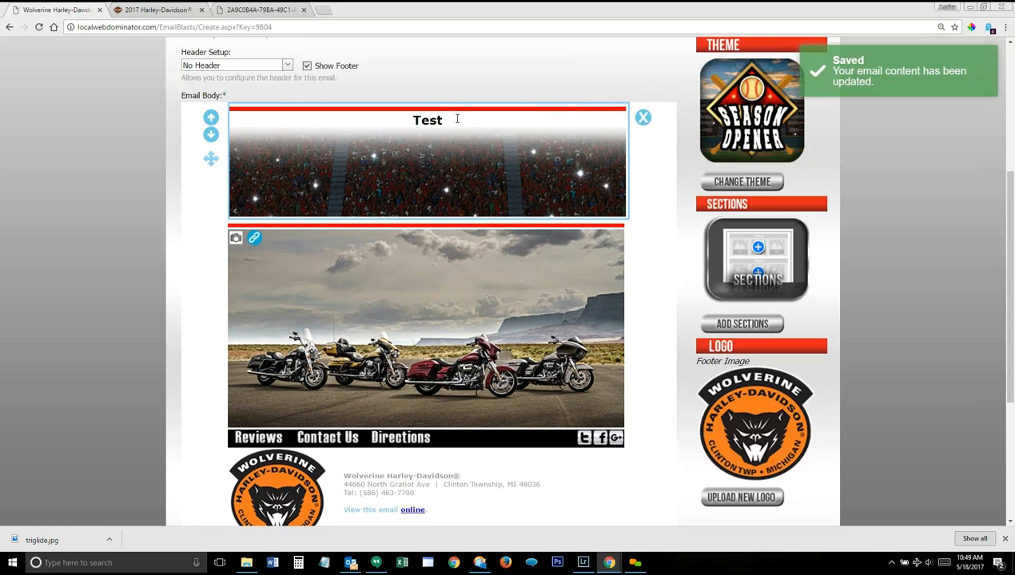
click(457, 119)
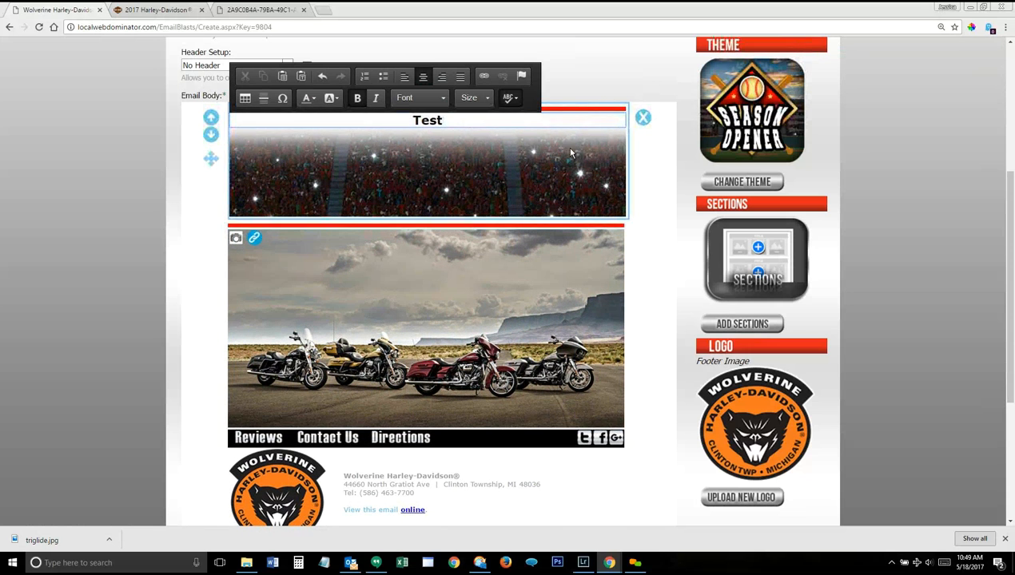
Examine all available Season Opener sections to add, from the title bars and image banners to the text-only layouts
click(752, 326)
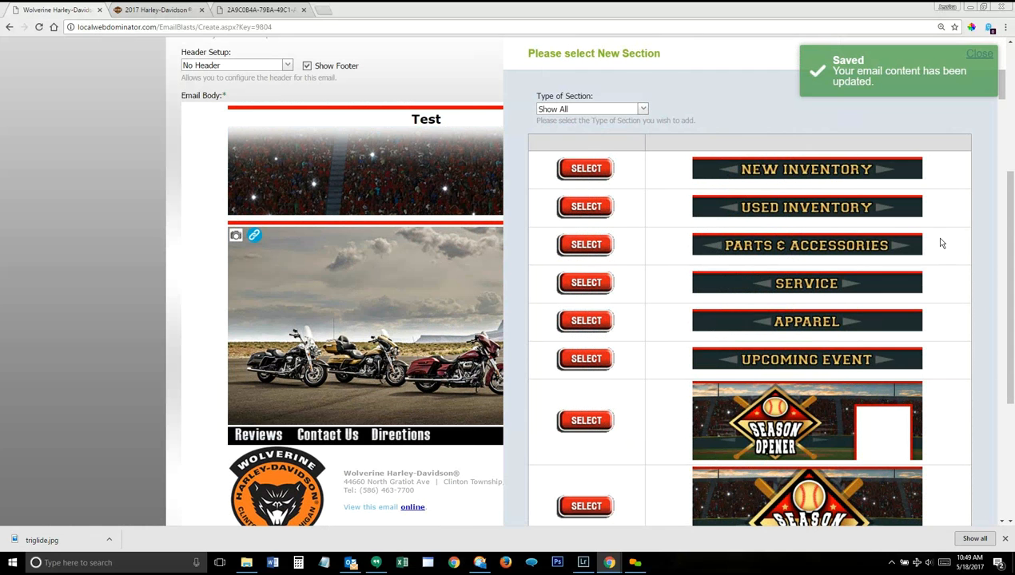
click(185, 200)
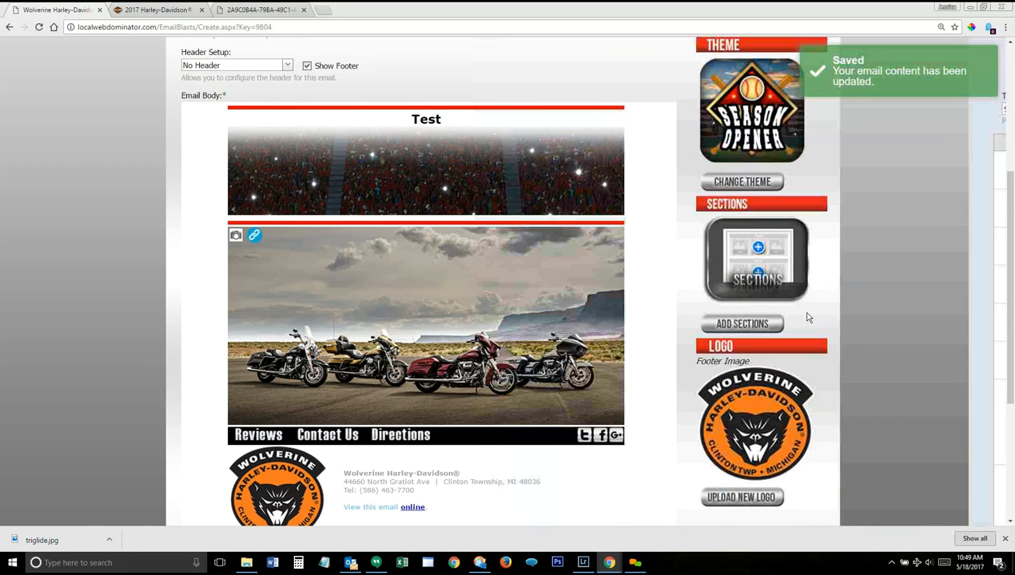
click(729, 324)
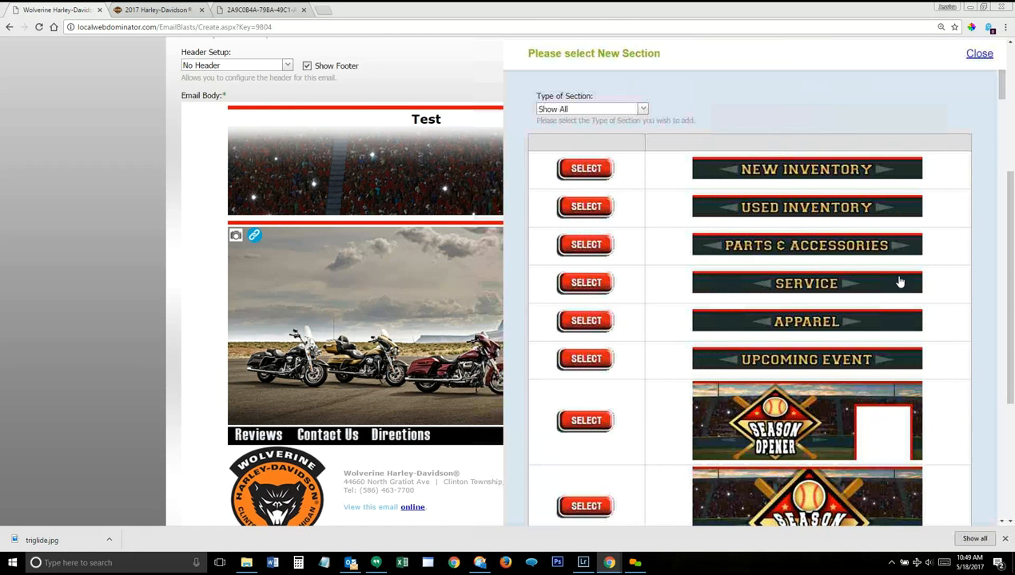
scroll(899, 282, down, 2)
scroll(900, 282, down, 4)
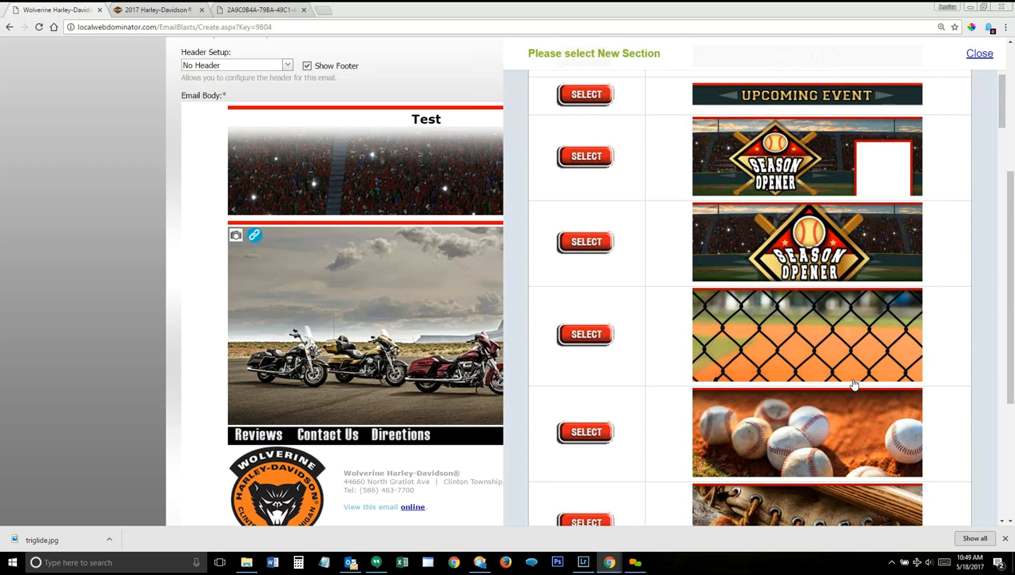
scroll(852, 242, up, 5)
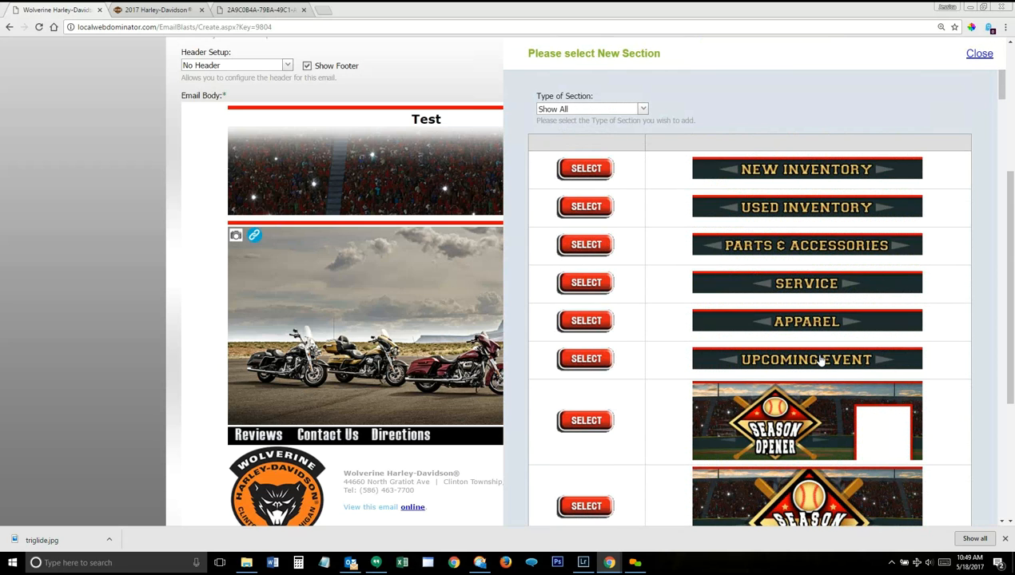
scroll(821, 361, down, 3)
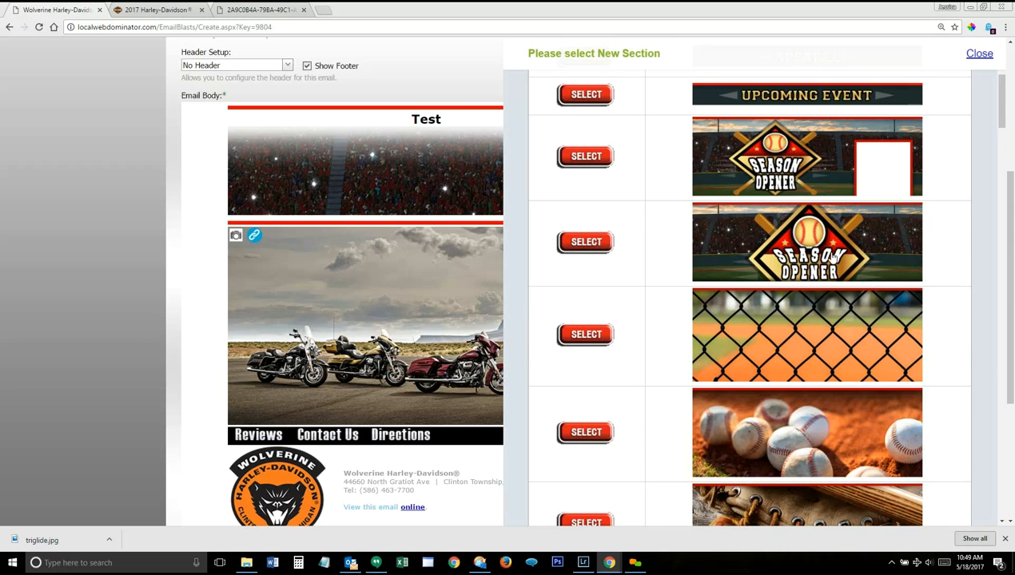
scroll(823, 366, down, 2)
scroll(829, 367, down, 5)
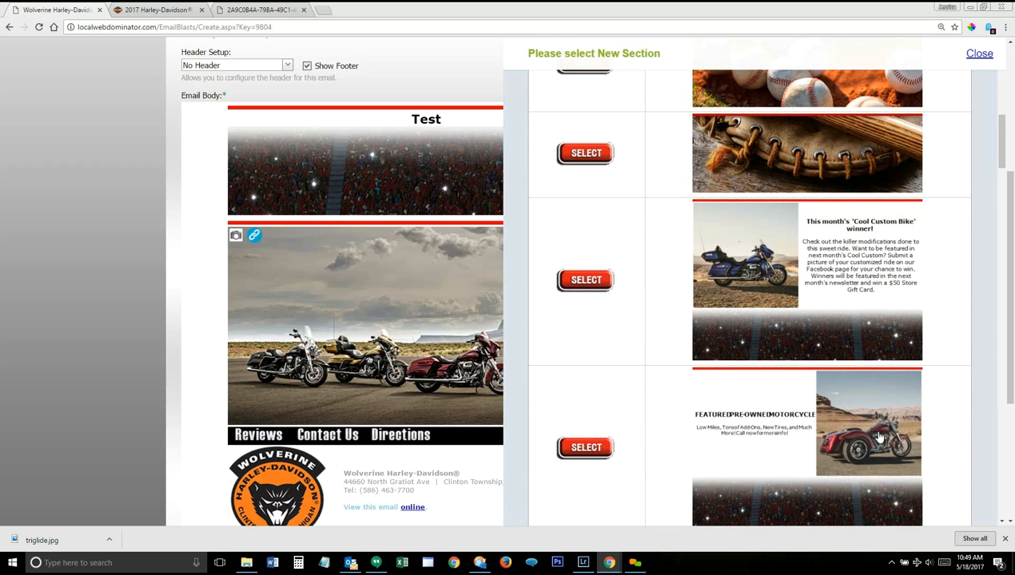
scroll(879, 404, down, 1)
scroll(879, 403, down, 4)
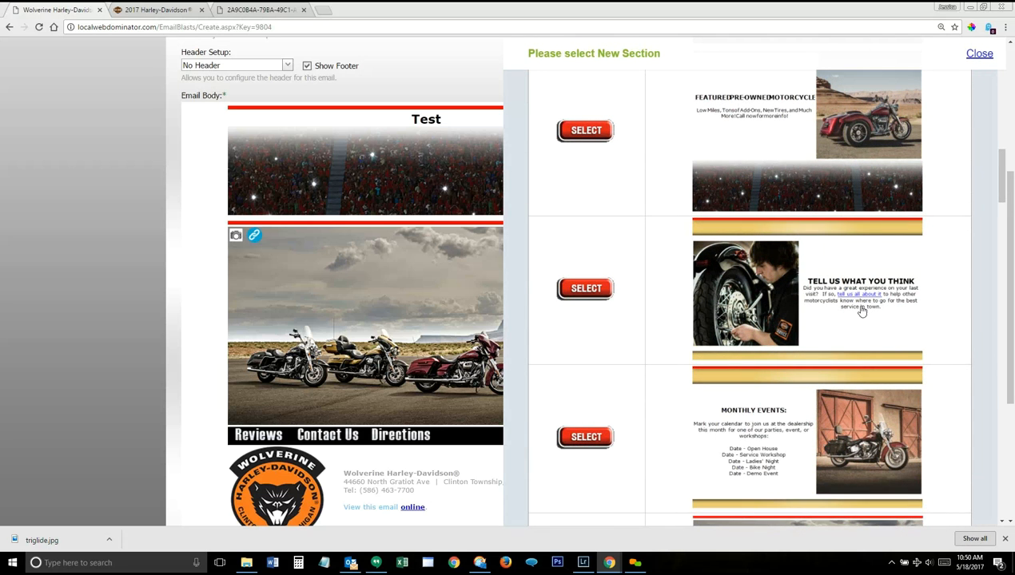
scroll(864, 314, down, 6)
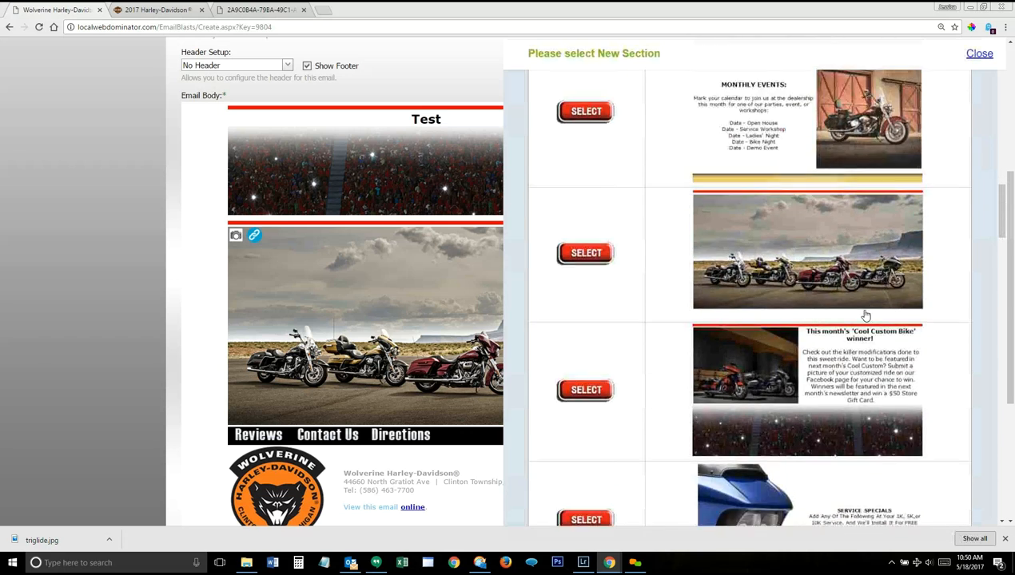
scroll(864, 314, down, 12)
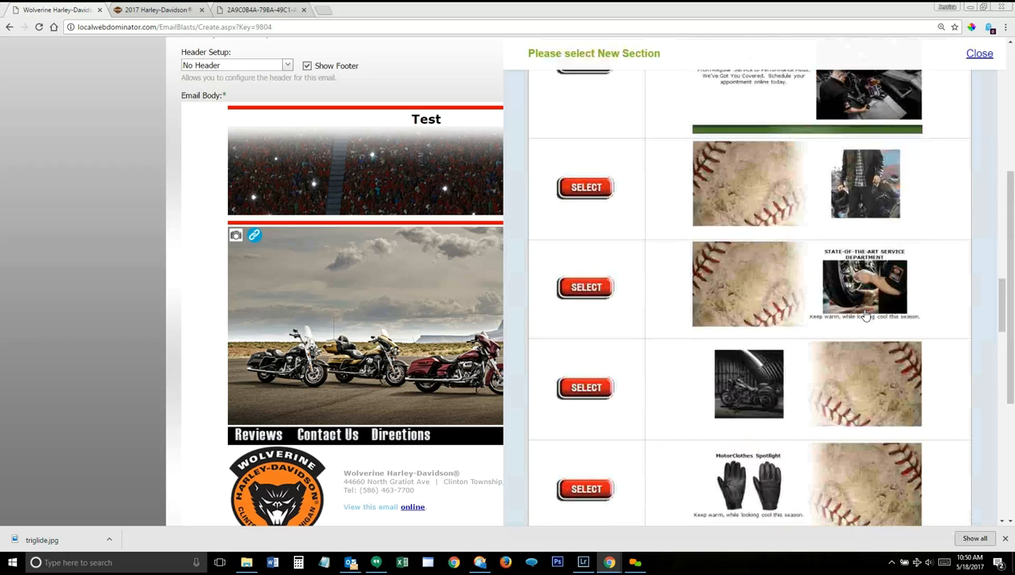
scroll(864, 314, down, 12)
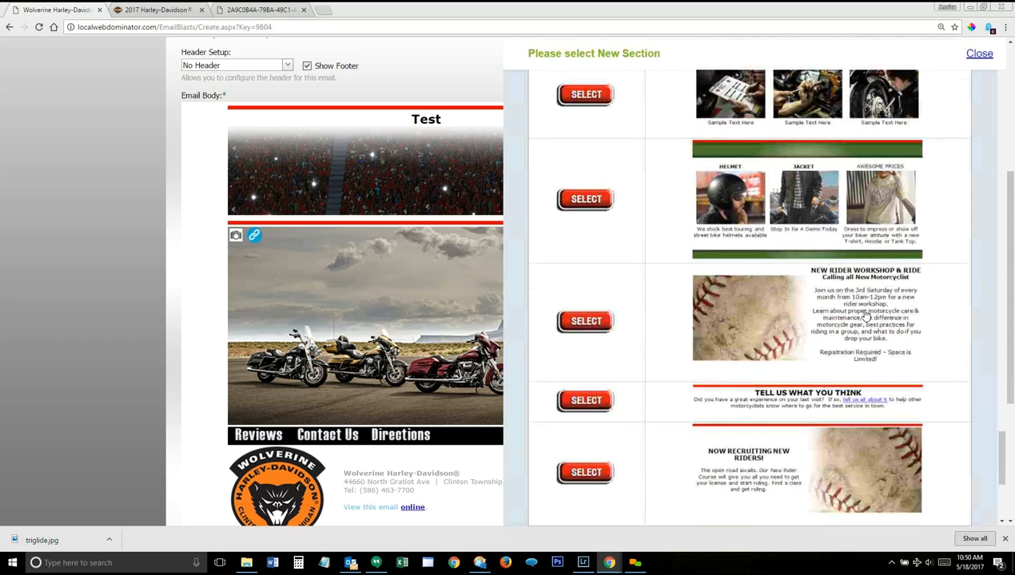
scroll(865, 314, down, 3)
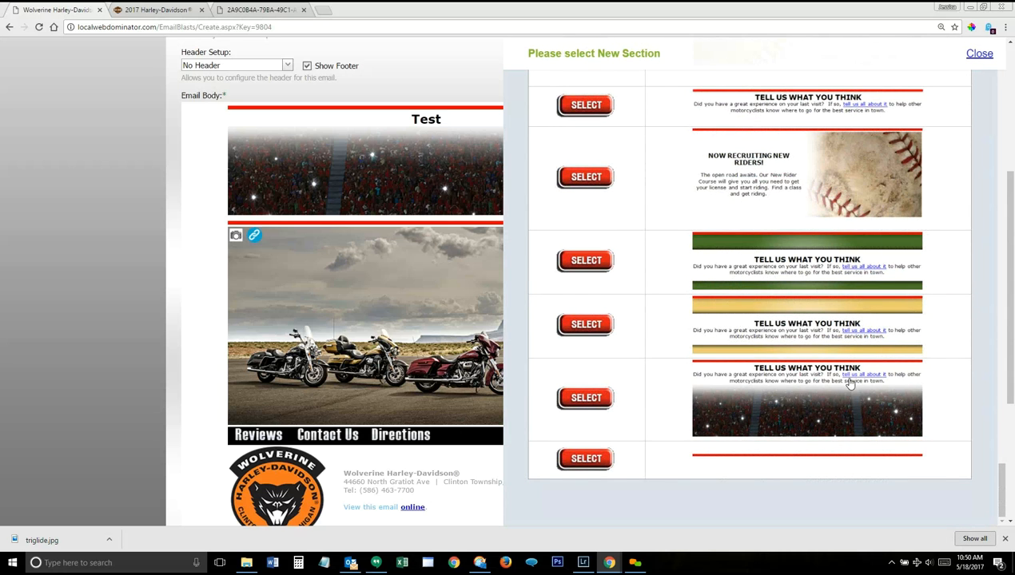
Compare the multi-column layouts and add the plain two-column section with service photos and sample captions
scroll(873, 359, up, 10)
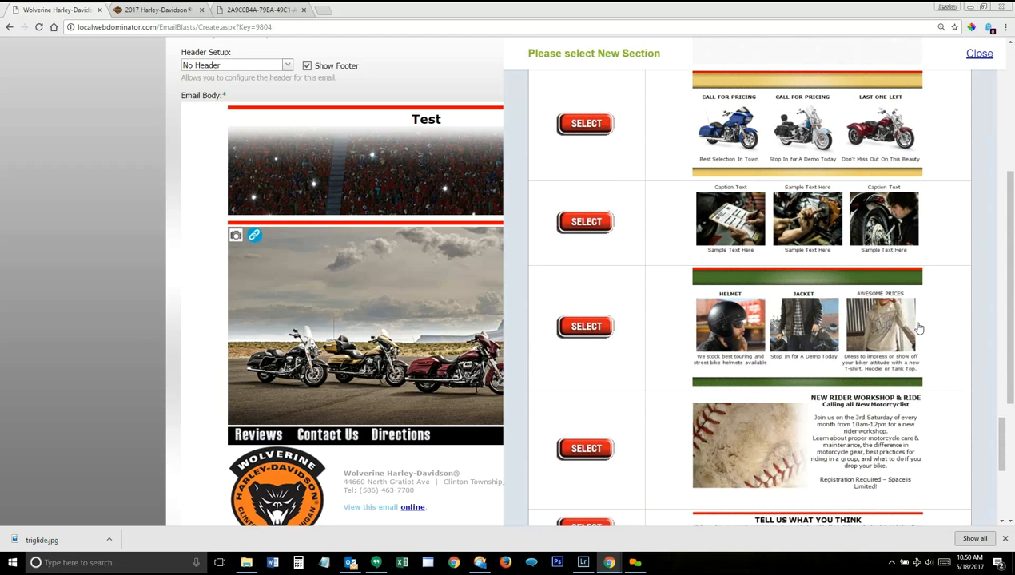
scroll(749, 334, up, 3)
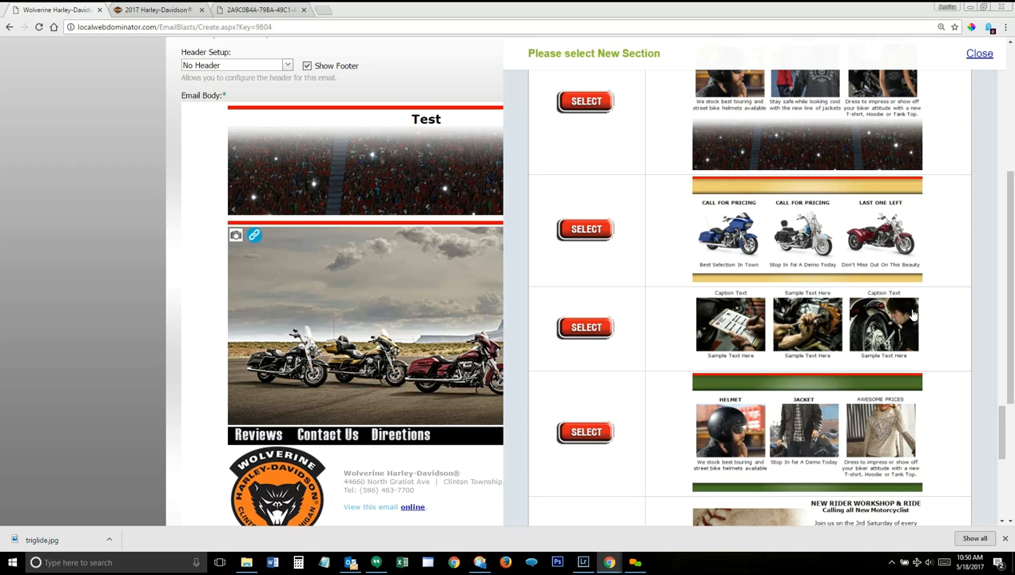
scroll(917, 348, up, 10)
scroll(919, 351, up, 1)
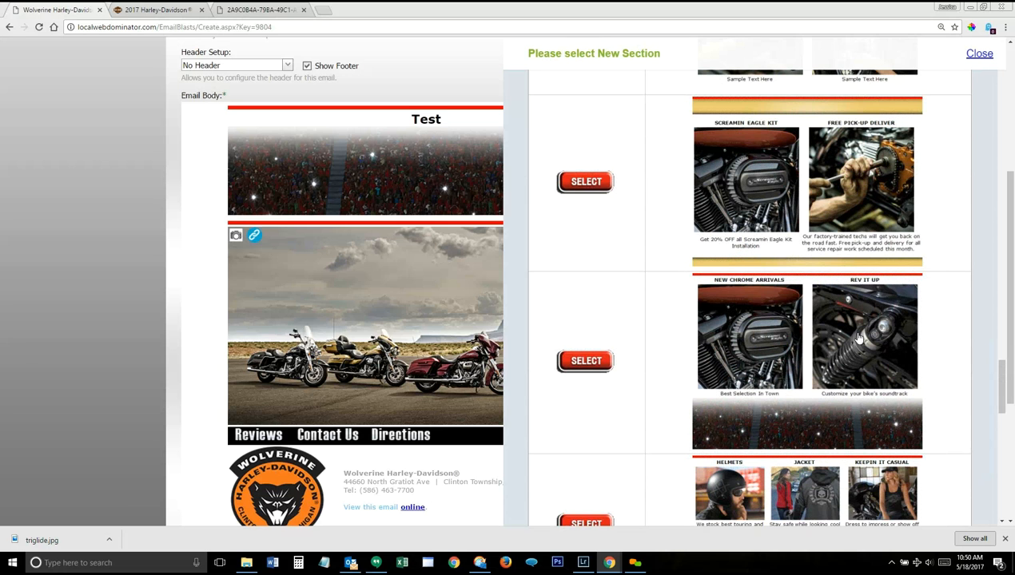
scroll(859, 338, up, 2)
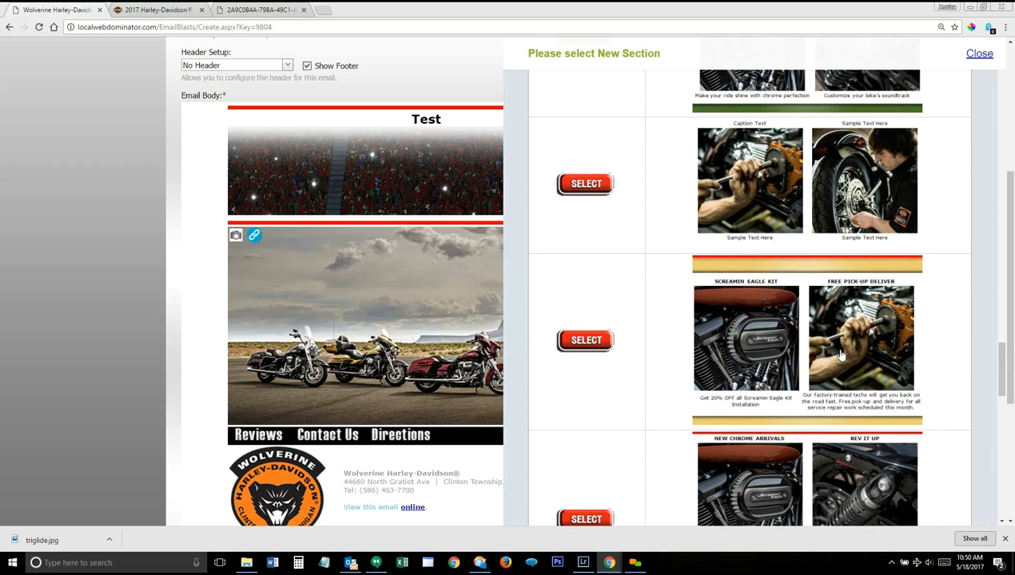
scroll(767, 343, up, 1)
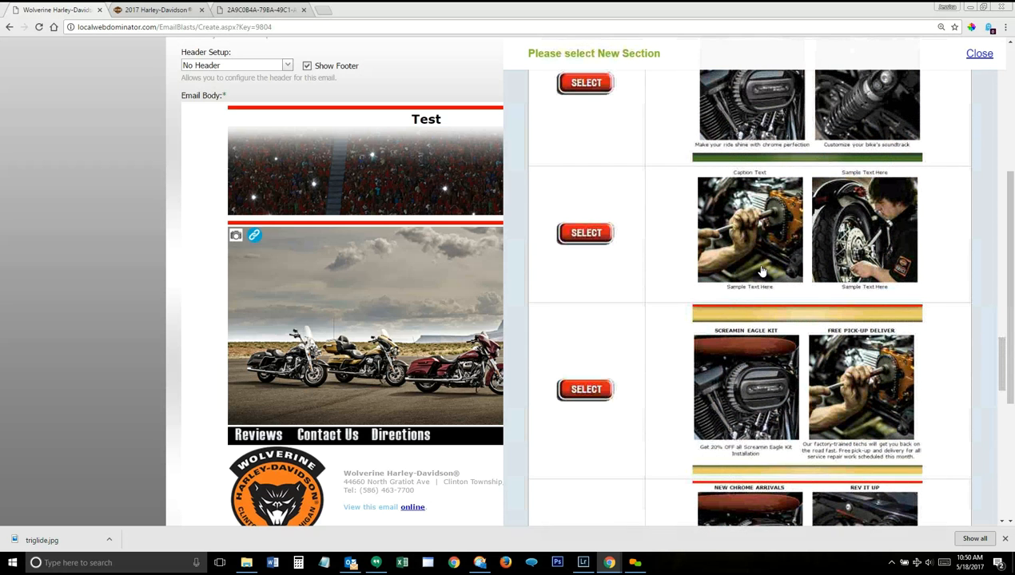
click(610, 239)
Add the three-column Call for Pricing motorcycles section and the New Rider Workshop & Ride section, and return to the email body
scroll(807, 310, down, 4)
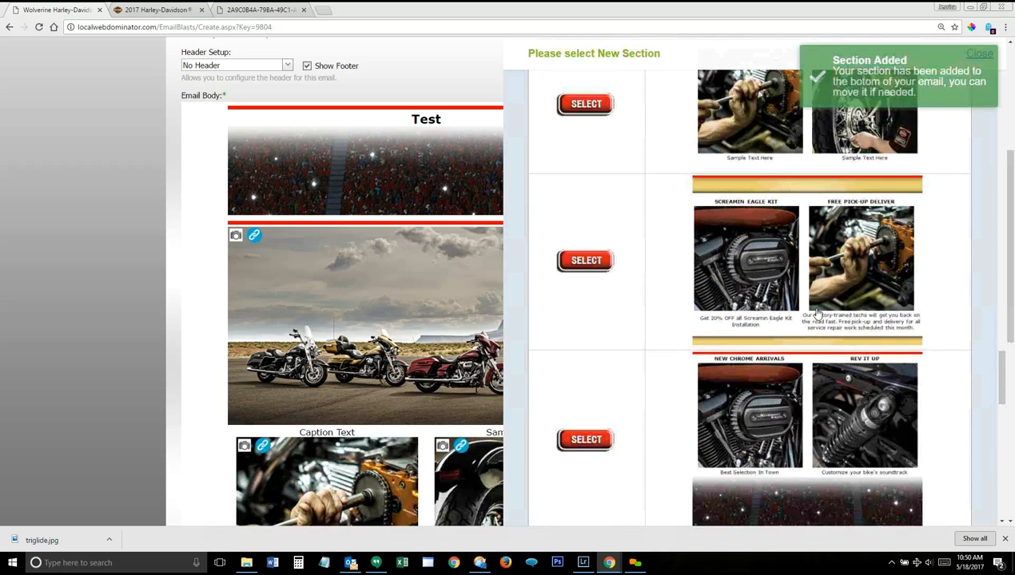
scroll(816, 314, down, 4)
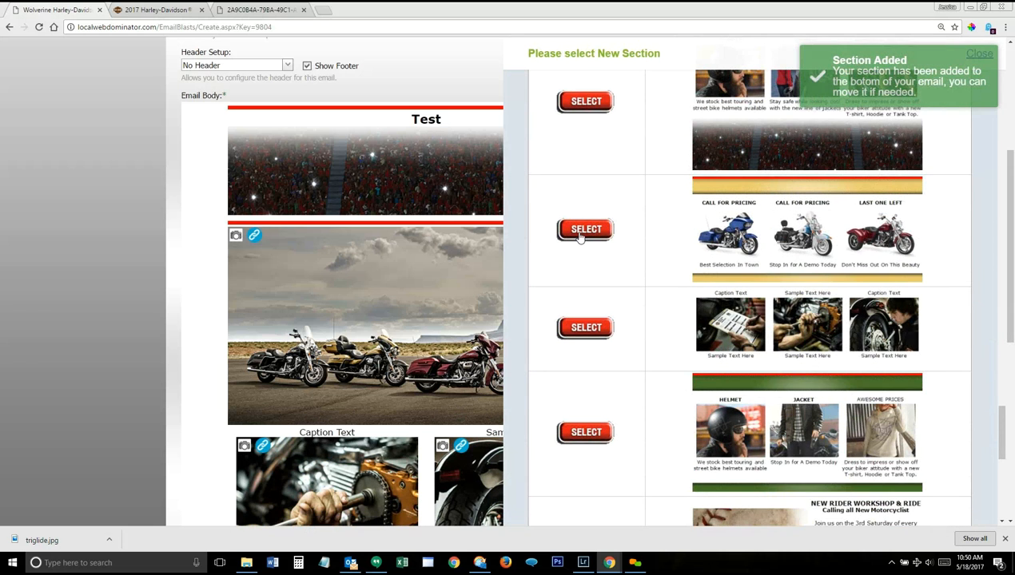
click(887, 362)
scroll(888, 362, down, 4)
click(597, 239)
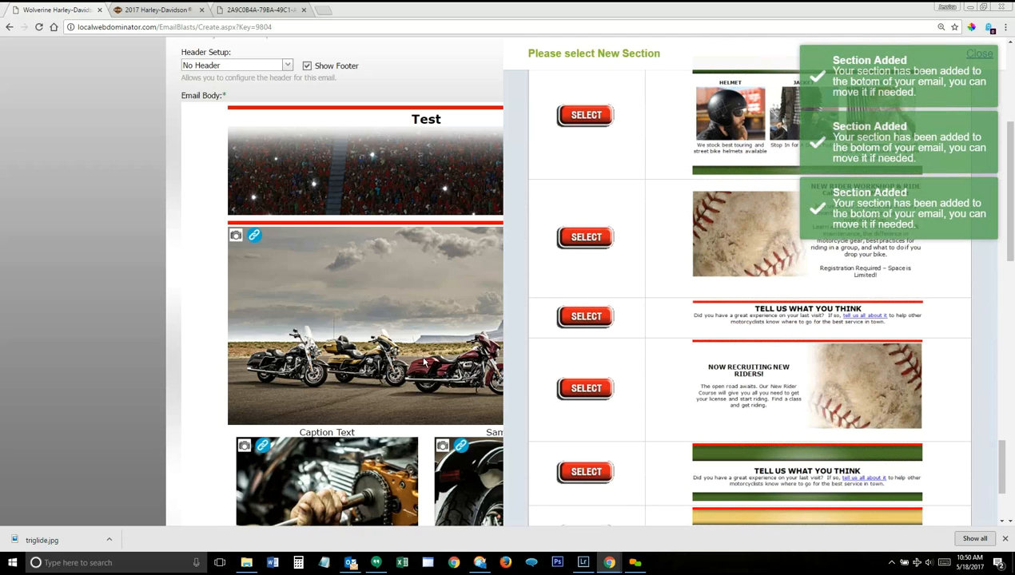
click(155, 312)
scroll(155, 312, down, 3)
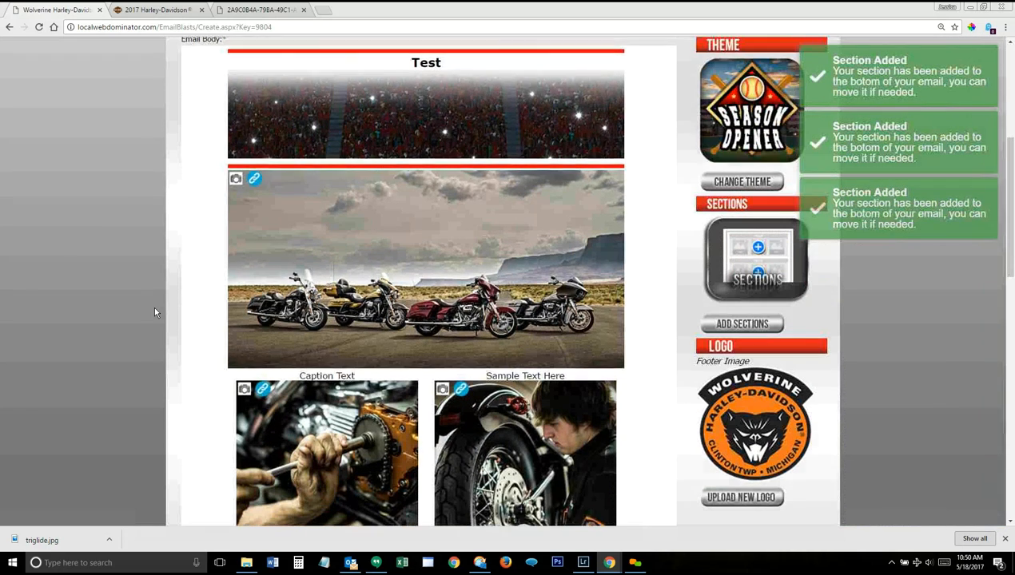
Replace the first motorcycle image in the Call for Pricing section with the black trike photo from the inventory folder, saving the crop
scroll(155, 313, down, 3)
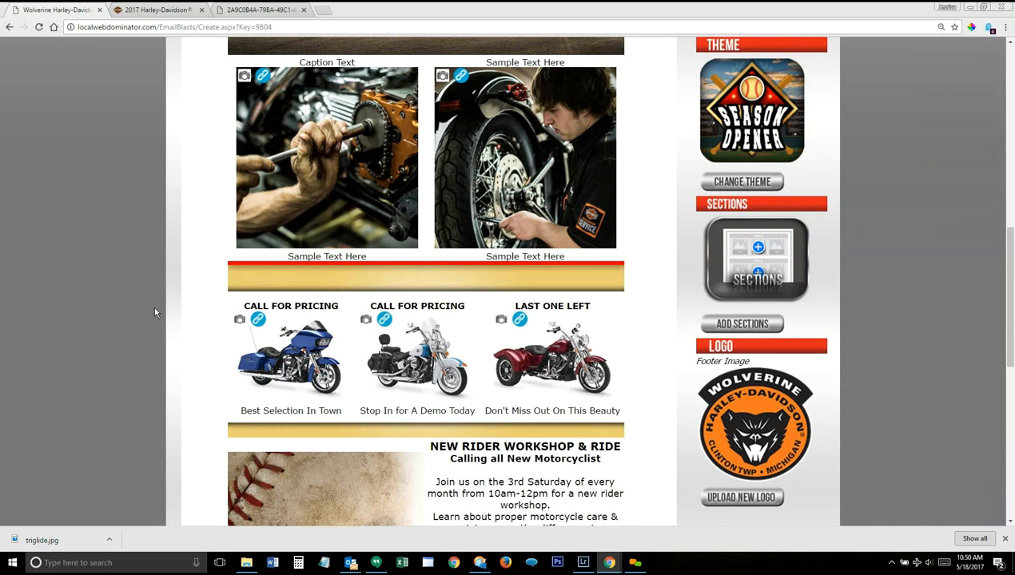
mouse_move(314, 331)
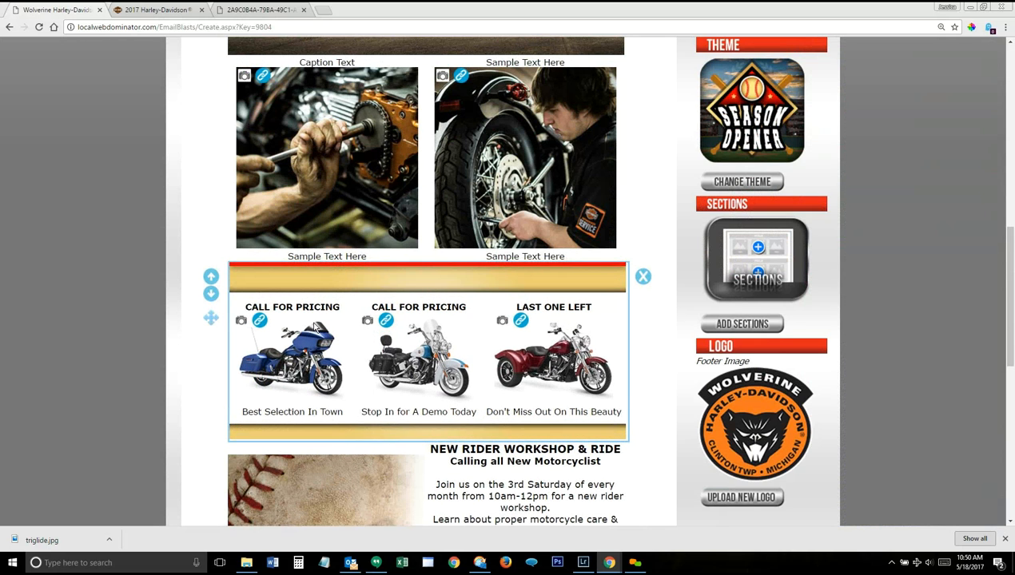
click(240, 322)
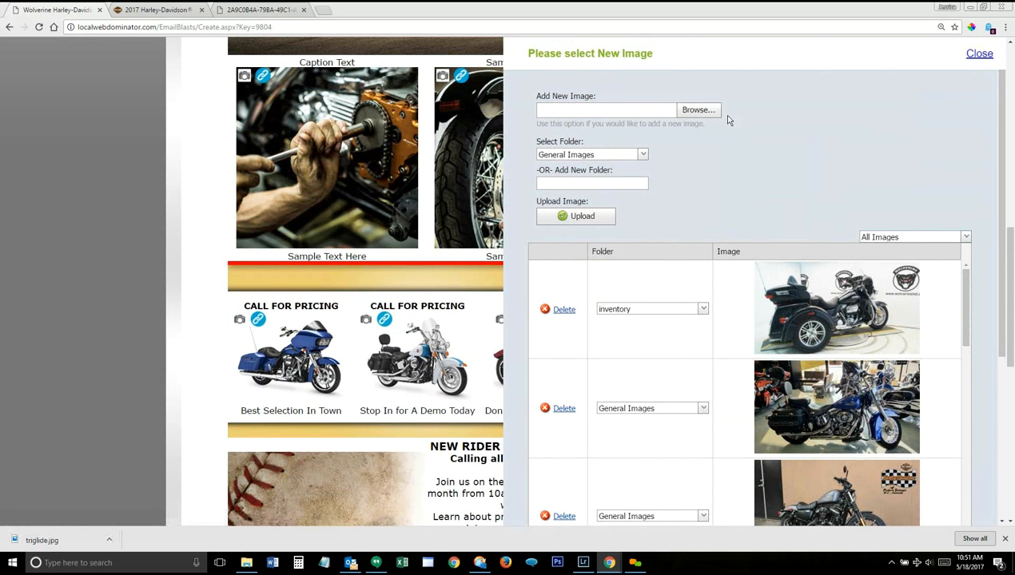
click(702, 113)
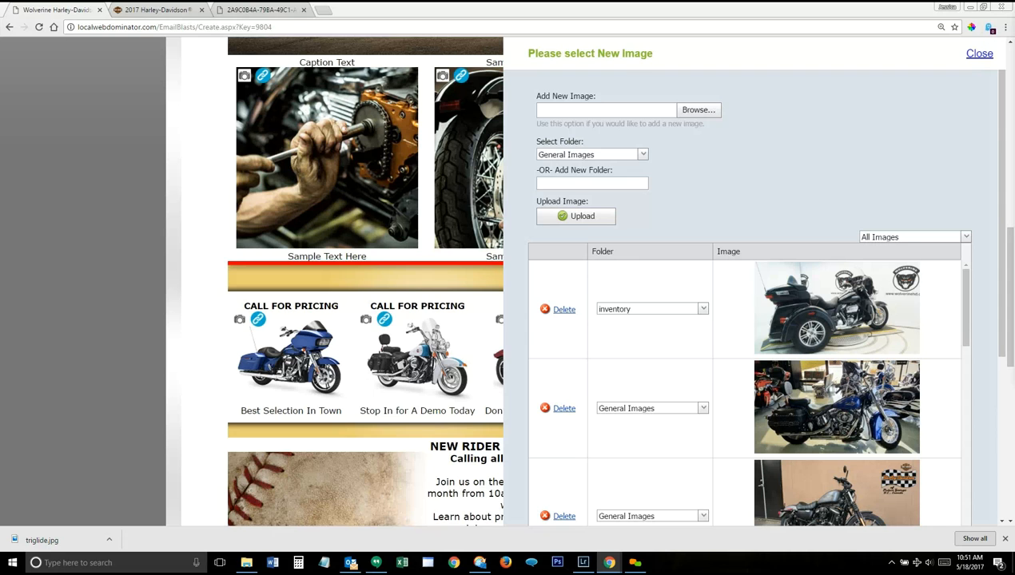
click(643, 154)
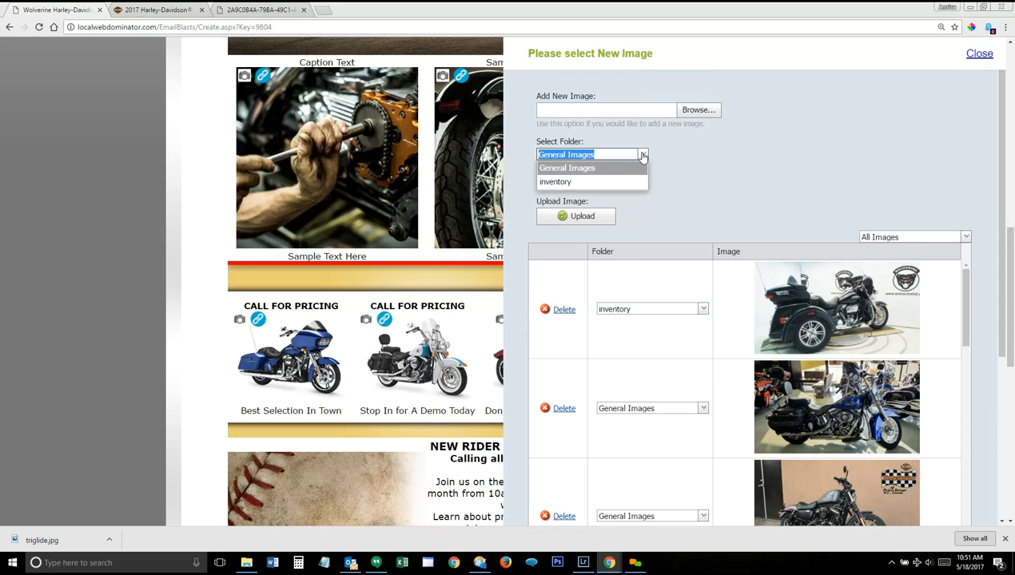
click(815, 158)
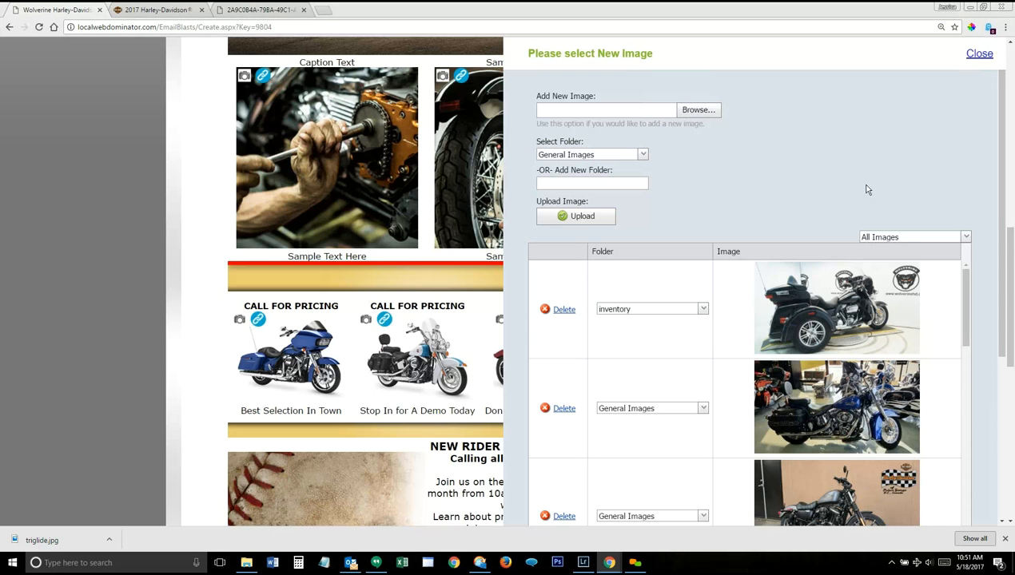
click(963, 237)
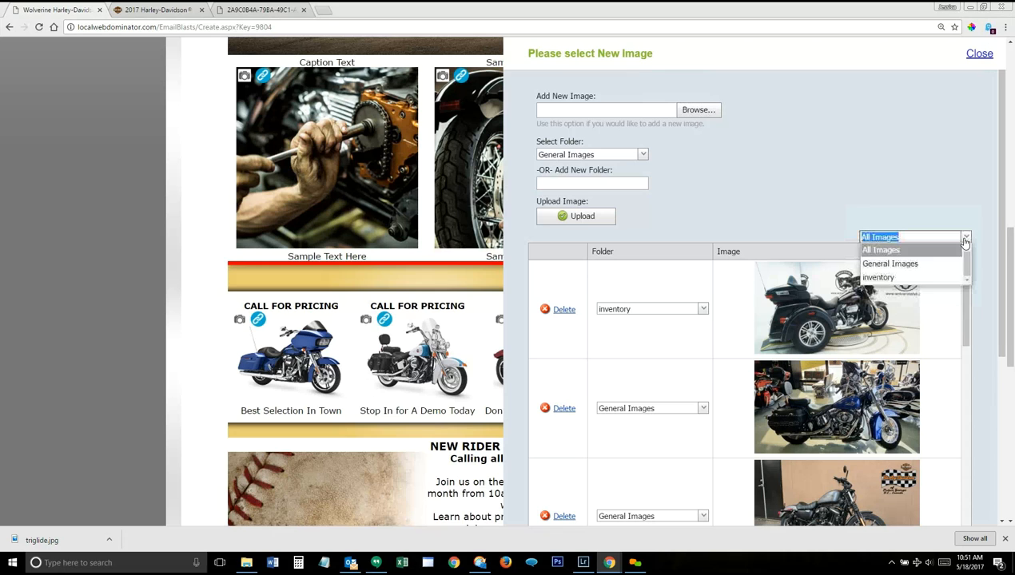
click(879, 277)
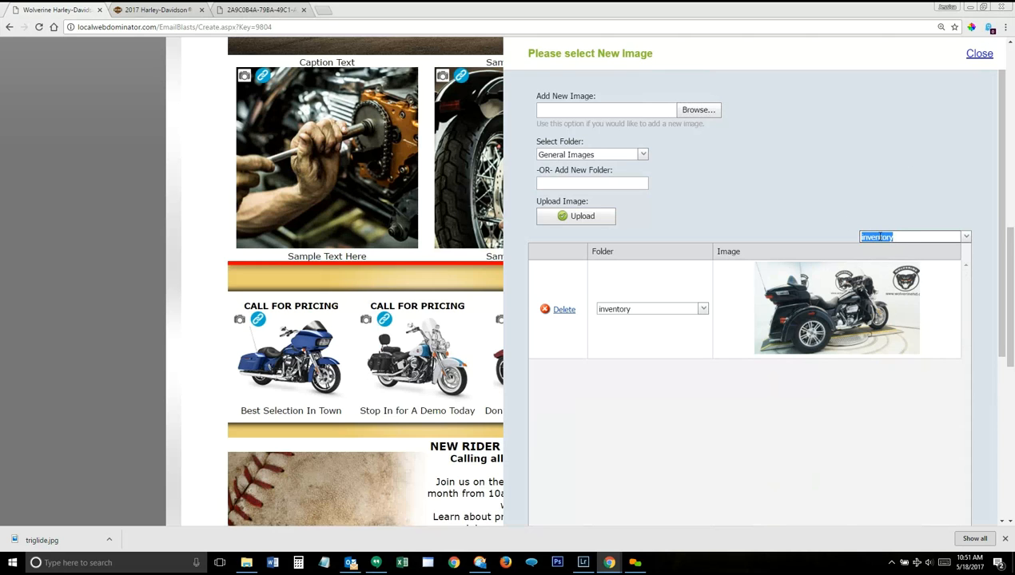
click(815, 312)
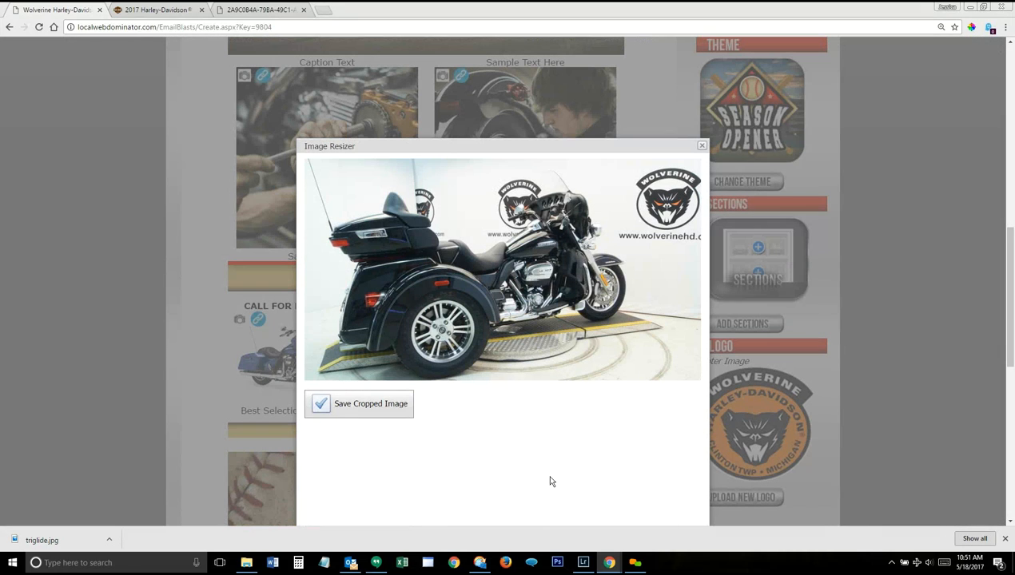
click(389, 406)
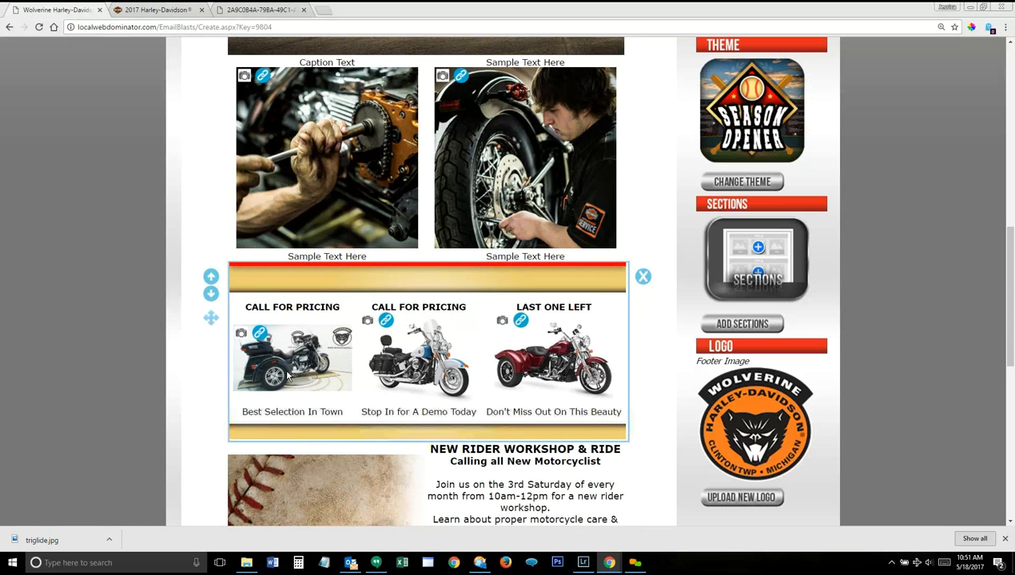
Link the replaced trike image to the dealership's 2017 Harley-Davidson FLHTCUTG Tri Glide Ultra inventory page, using that page's URL
click(152, 6)
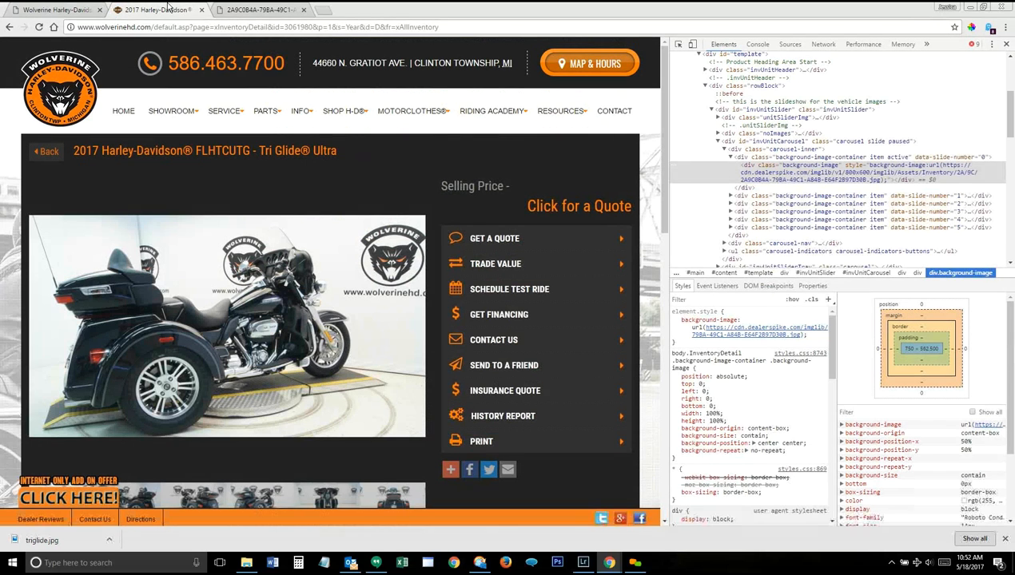
click(206, 28)
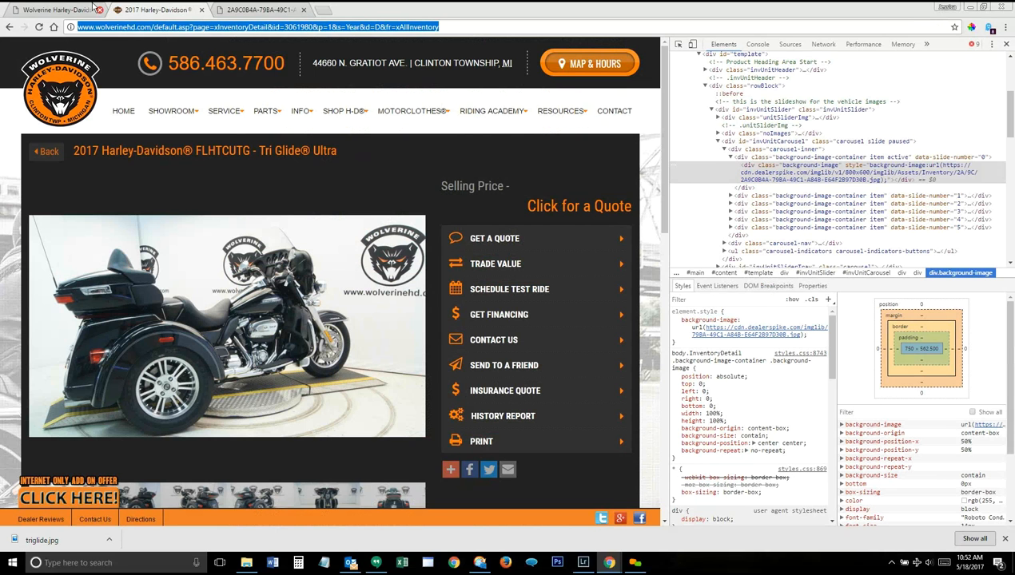
click(56, 10)
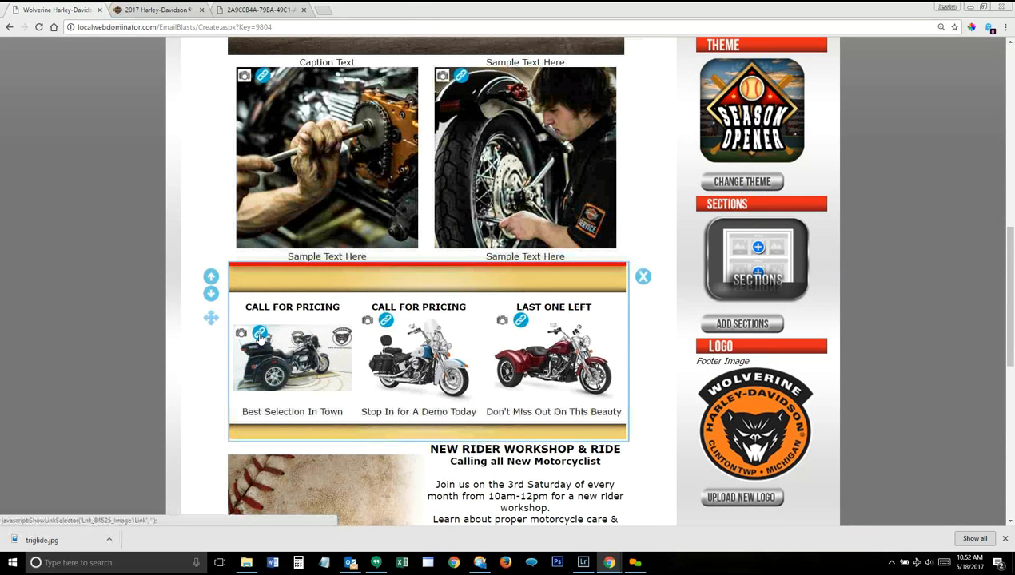
click(258, 334)
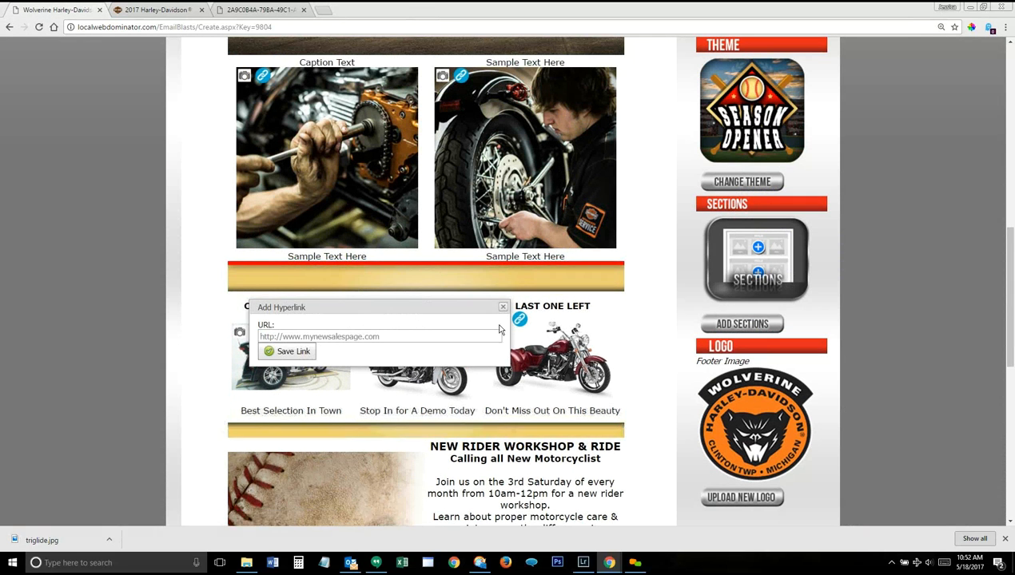
click(327, 336)
key(ctrl+v)
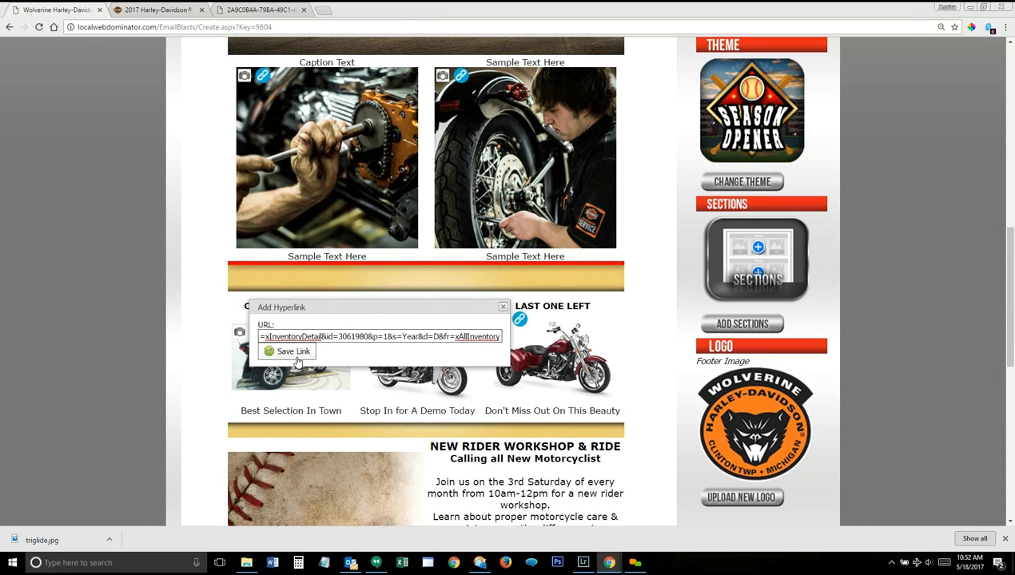
click(296, 352)
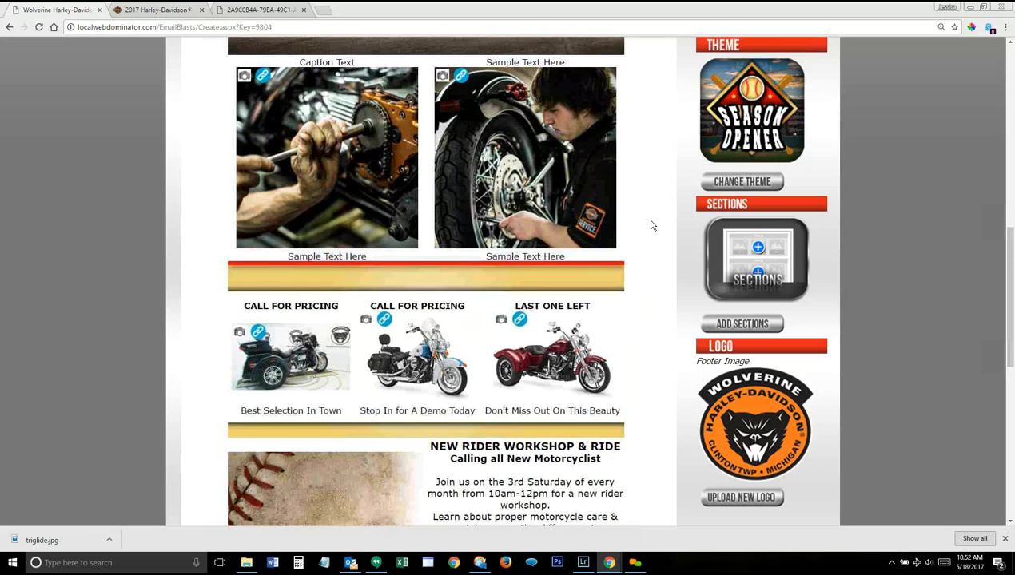
Browse the available sections again down to the full-width motorcycle lineup image, and return to the email body without adding any
scroll(652, 225, up, 2)
scroll(657, 250, up, 2)
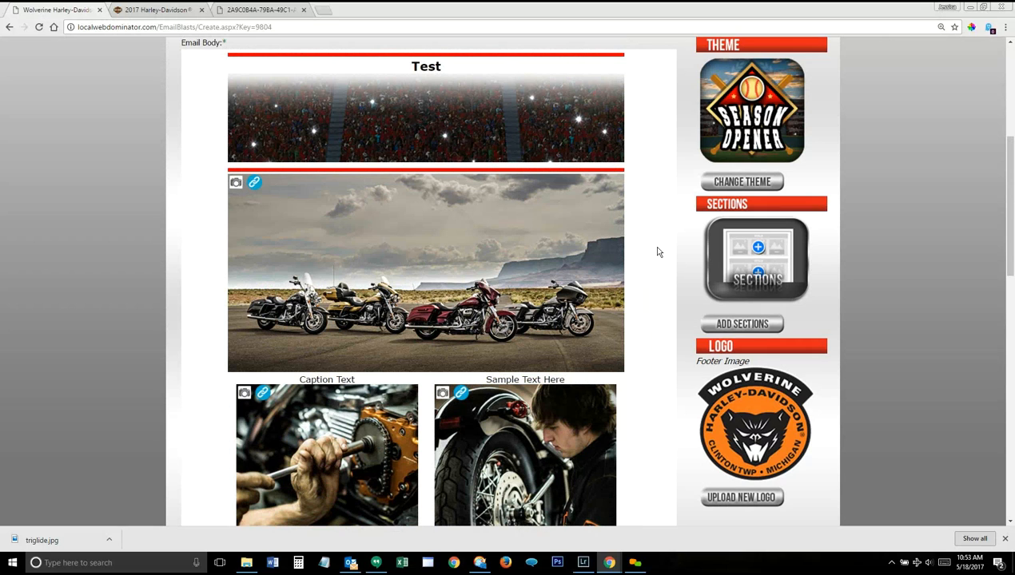
mouse_move(256, 190)
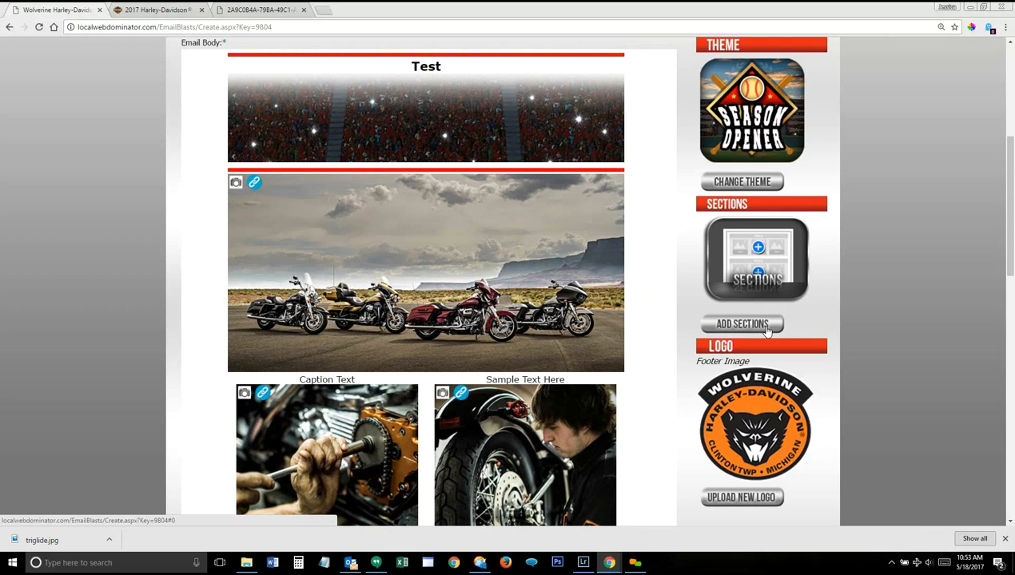
click(765, 328)
scroll(951, 297, down, 4)
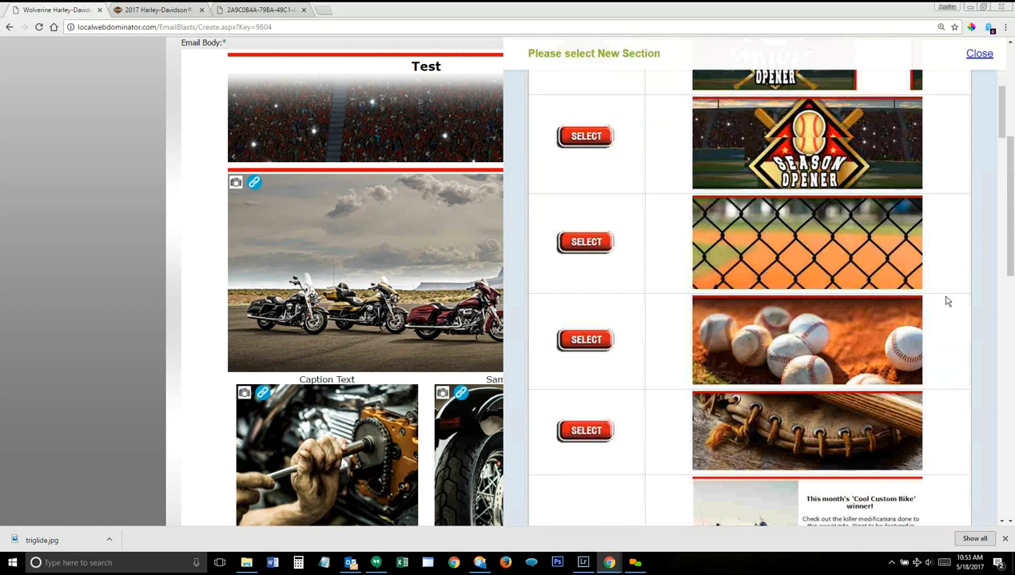
scroll(947, 301, down, 8)
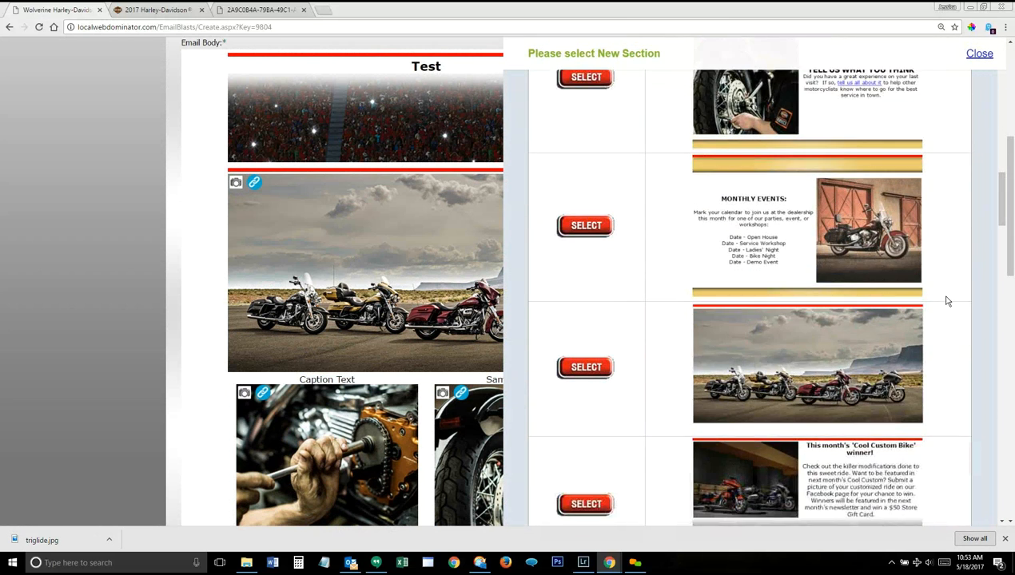
scroll(947, 302, down, 3)
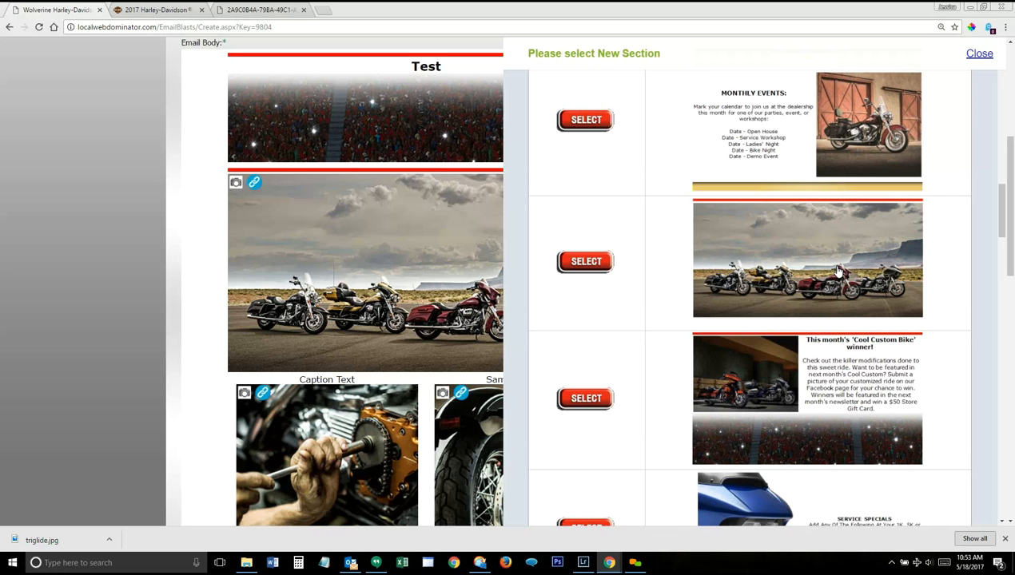
click(97, 255)
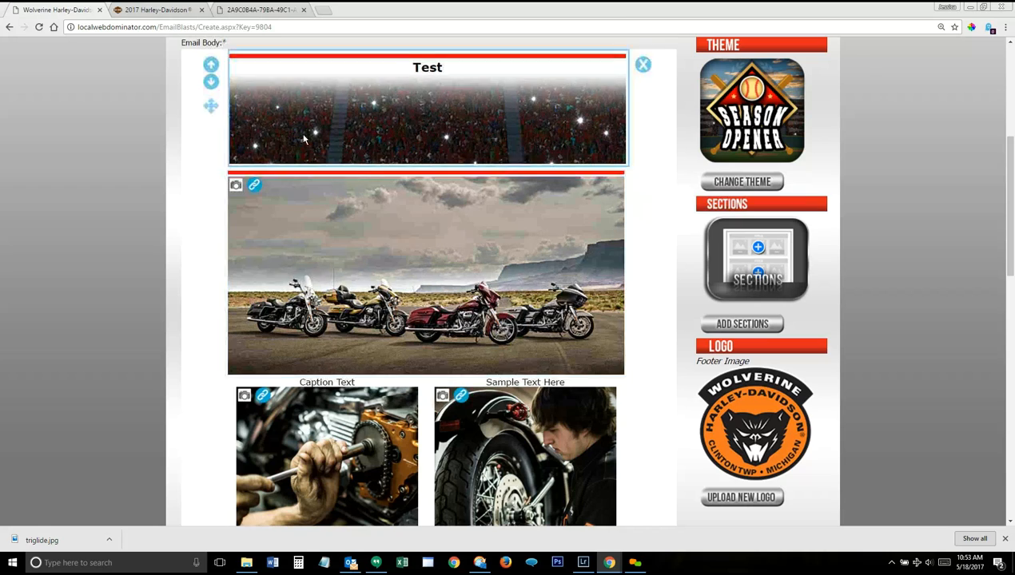
Replace the full-width motorcycle lineup image with the trike photo from the inventory folder
click(236, 184)
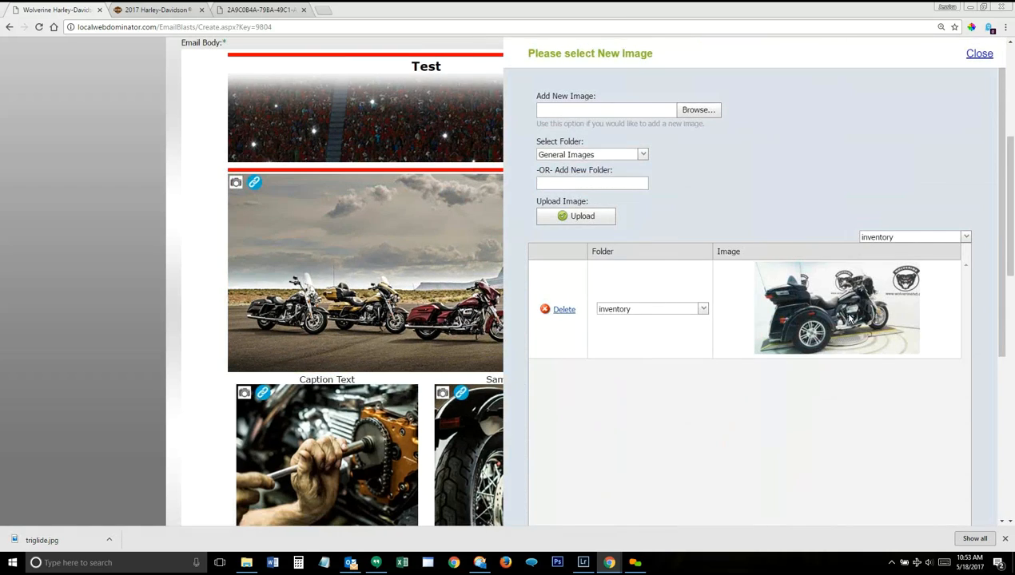
click(835, 317)
click(286, 347)
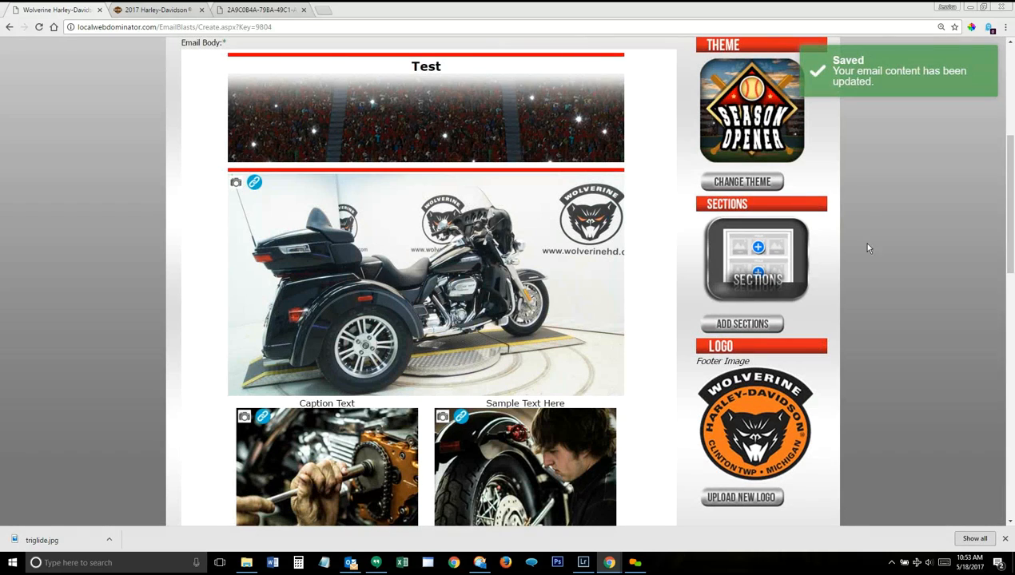
Review the email body down to its footer, then save the email and continue to choosing the recipient list
scroll(317, 310, down, 1)
scroll(317, 310, down, 5)
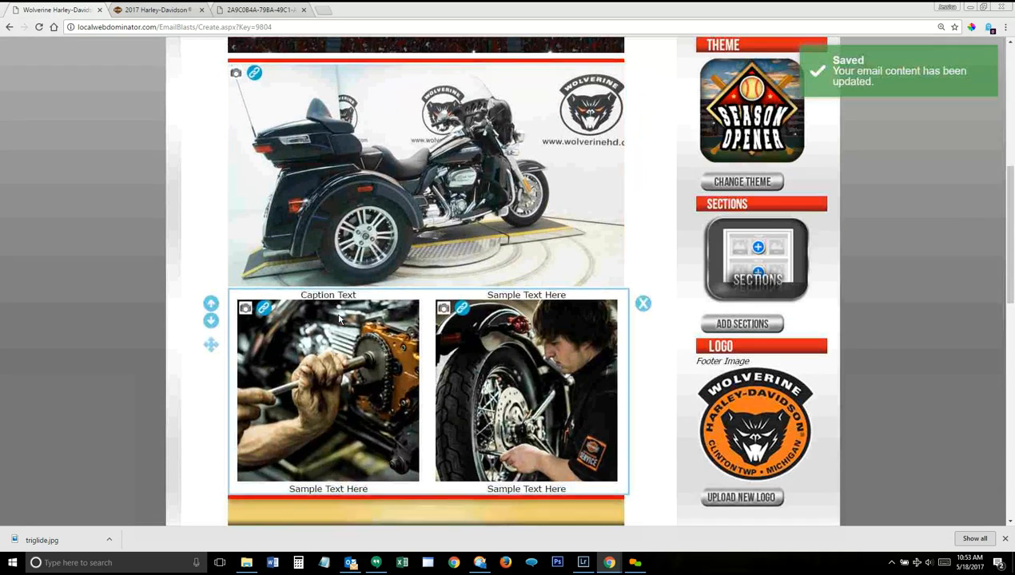
scroll(358, 300, up, 3)
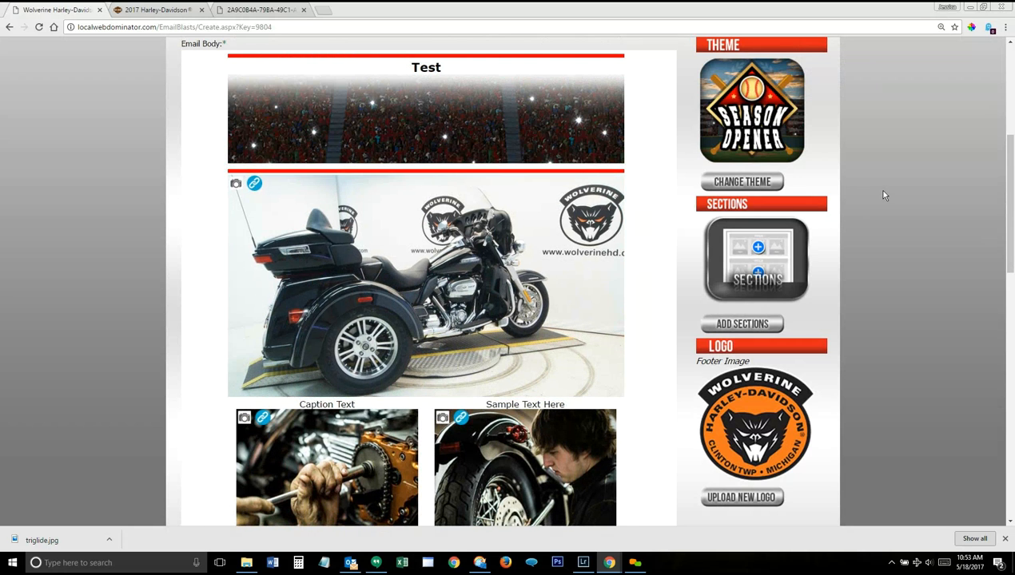
scroll(884, 195, down, 10)
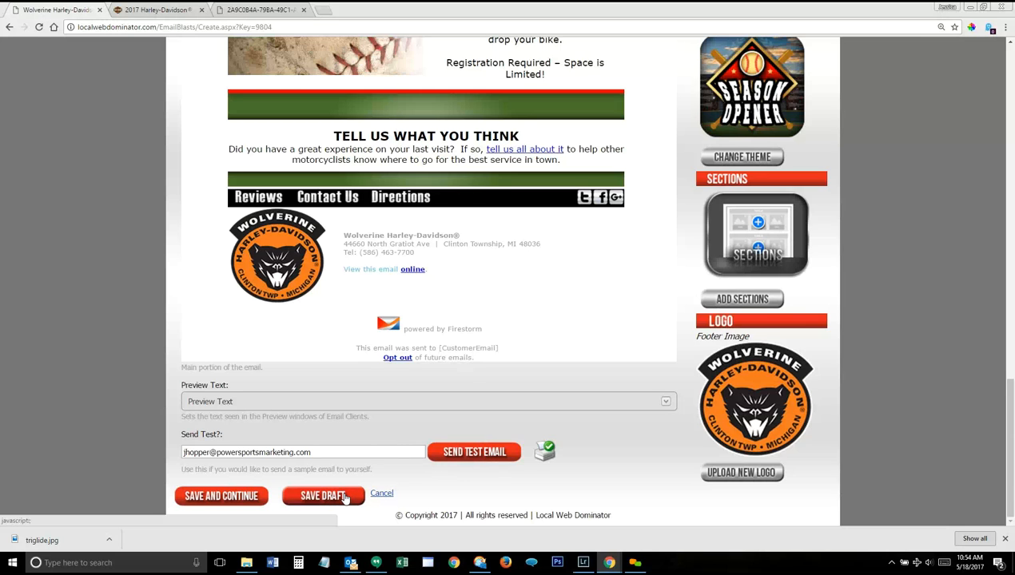
click(217, 498)
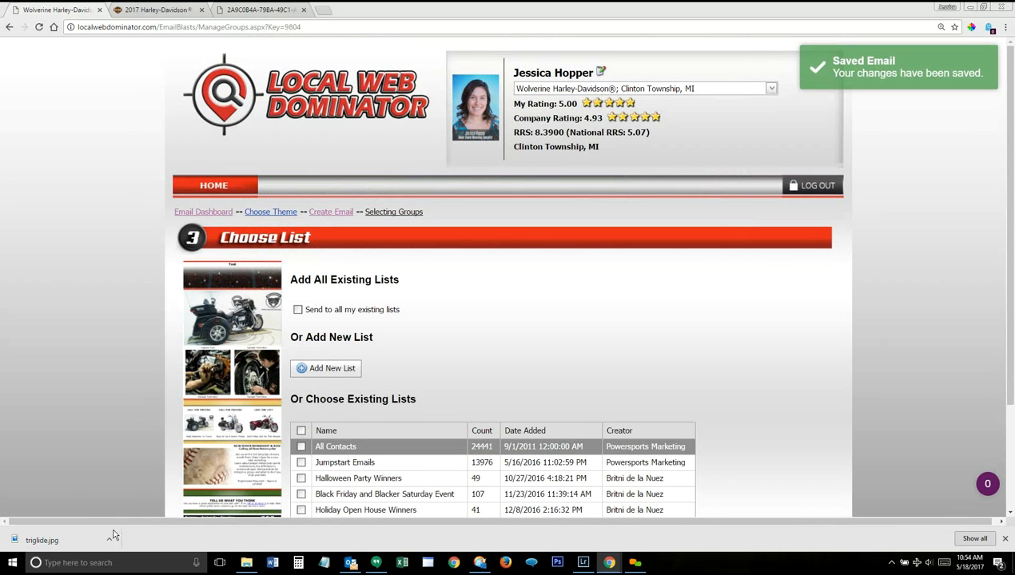
Select the All Contacts list with the option to send to all existing lists, and save and continue to scheduling
scroll(715, 352, down, 2)
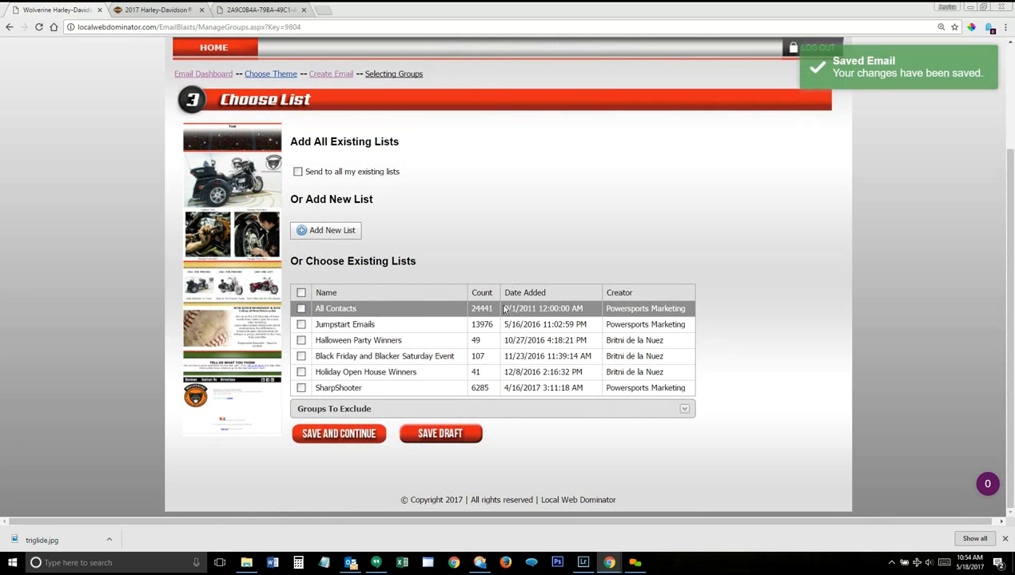
click(301, 309)
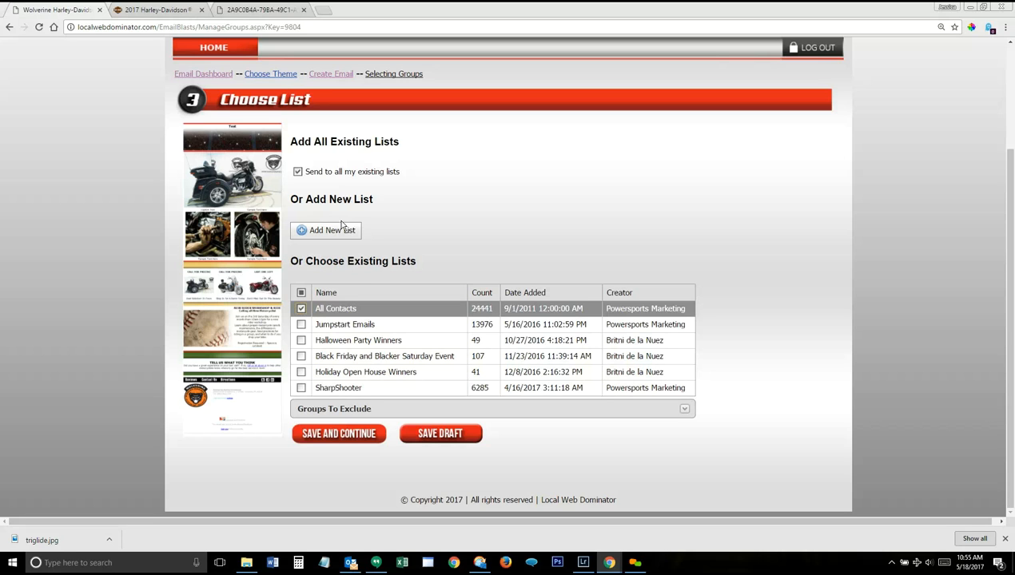
click(354, 434)
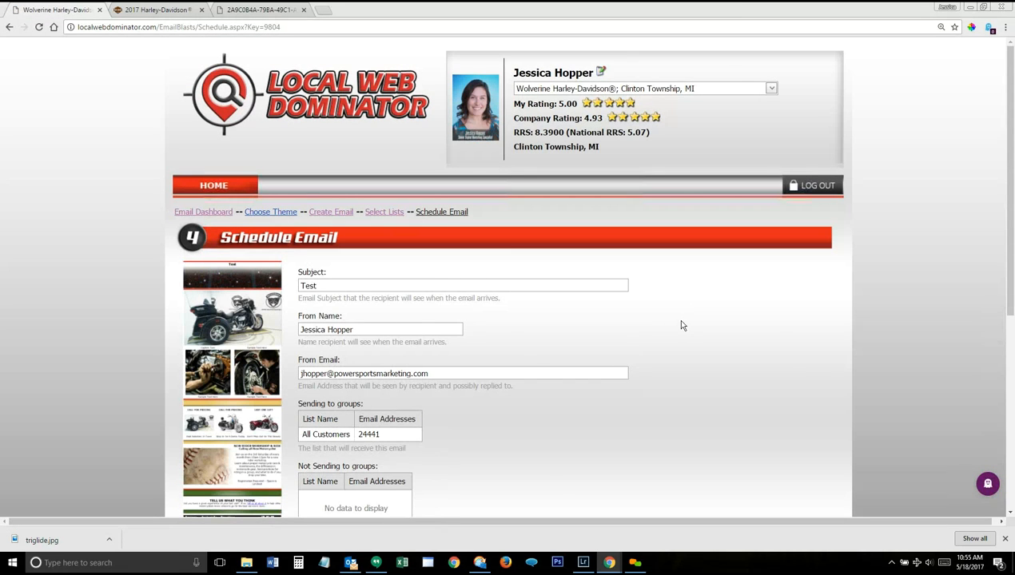
Examine the Schedule Email page, including the subject, sender details, recipient groups, test email, send-now and scheduling options
scroll(639, 340, down, 2)
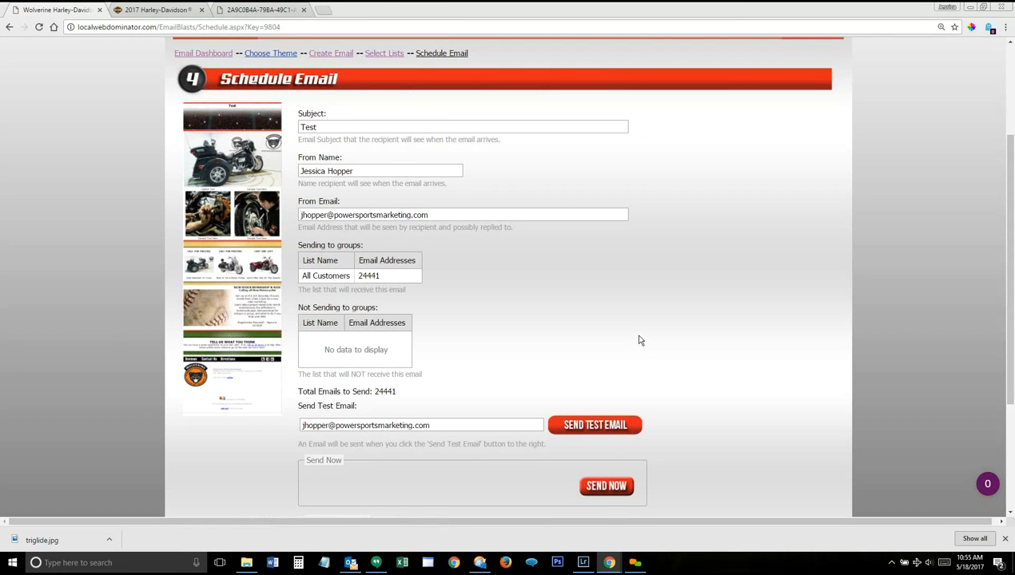
scroll(639, 340, down, 2)
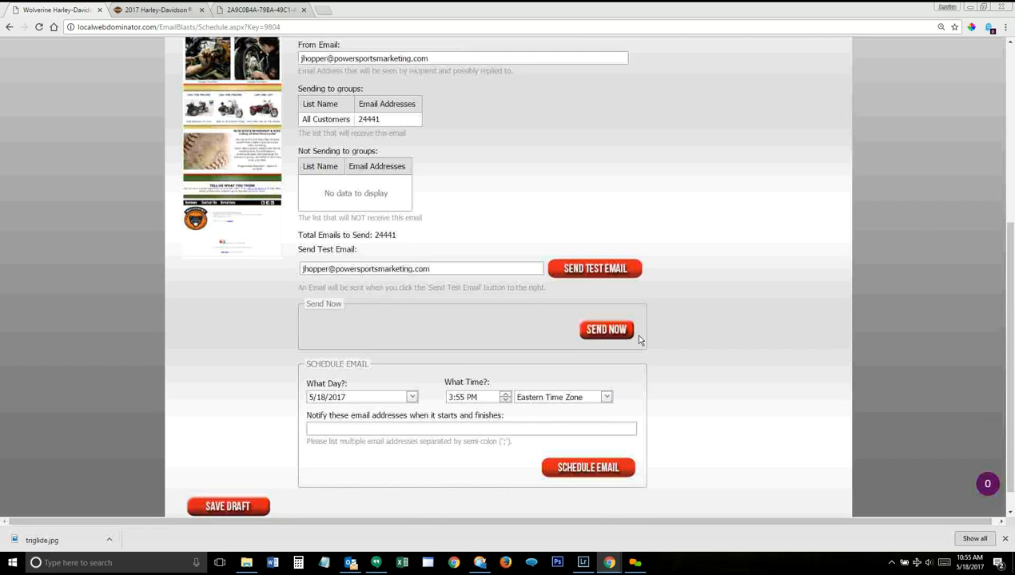
scroll(640, 340, down, 1)
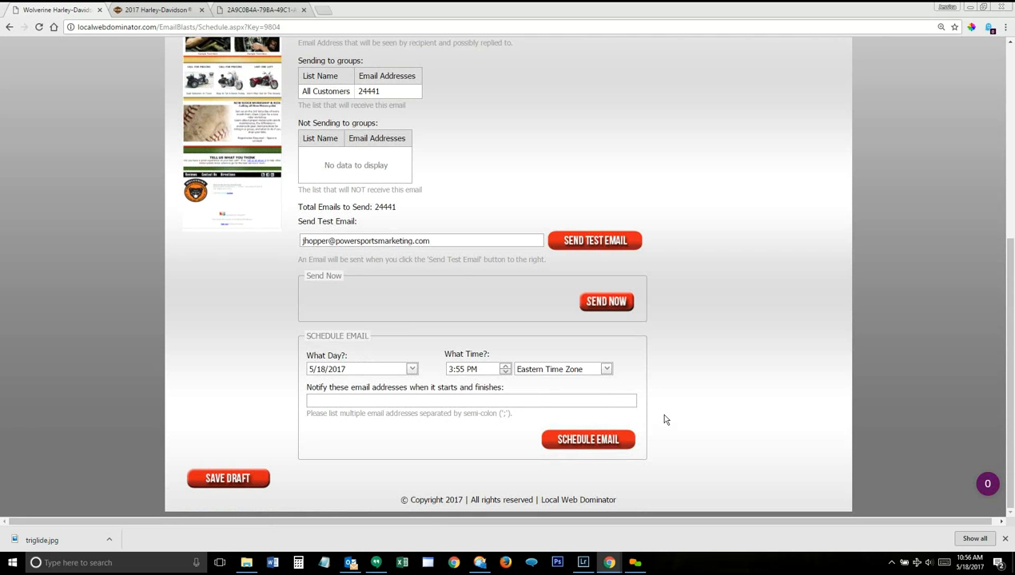
scroll(664, 419, up, 4)
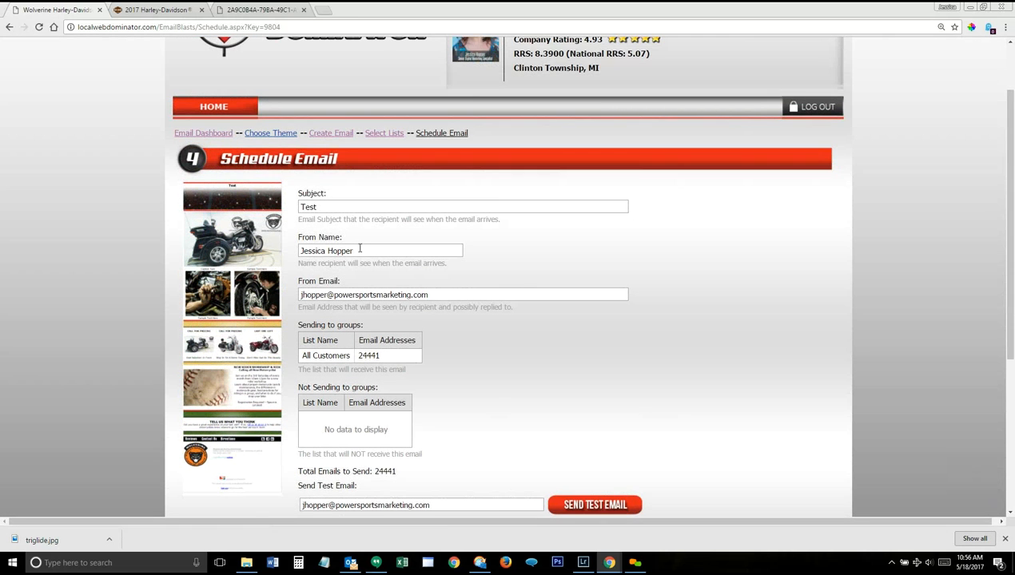
Review the From Name and From Email fields on the Schedule Email page, then save the email as a draft
drag(357, 250, 300, 251)
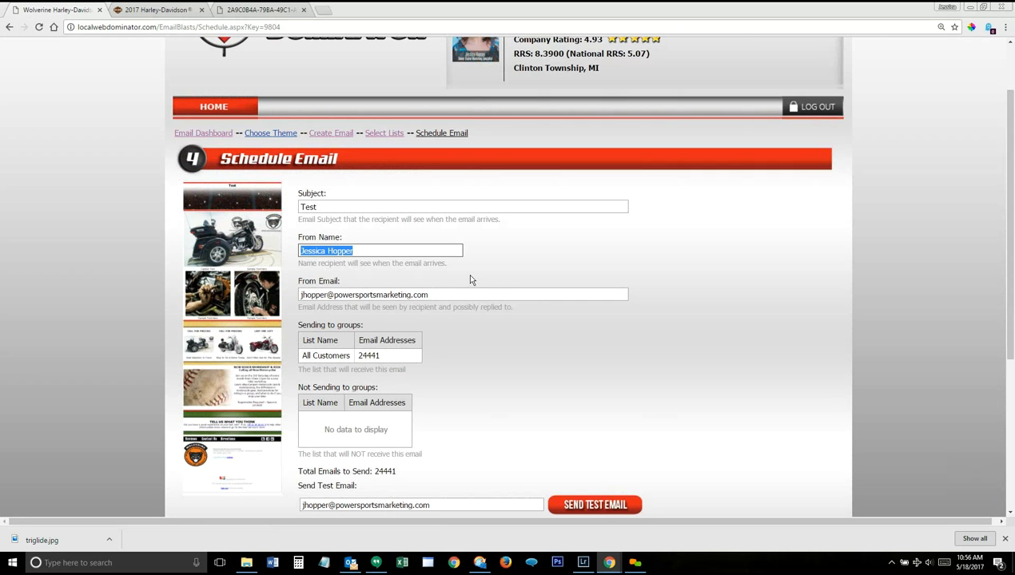
drag(371, 250, 288, 251)
drag(326, 295, 300, 302)
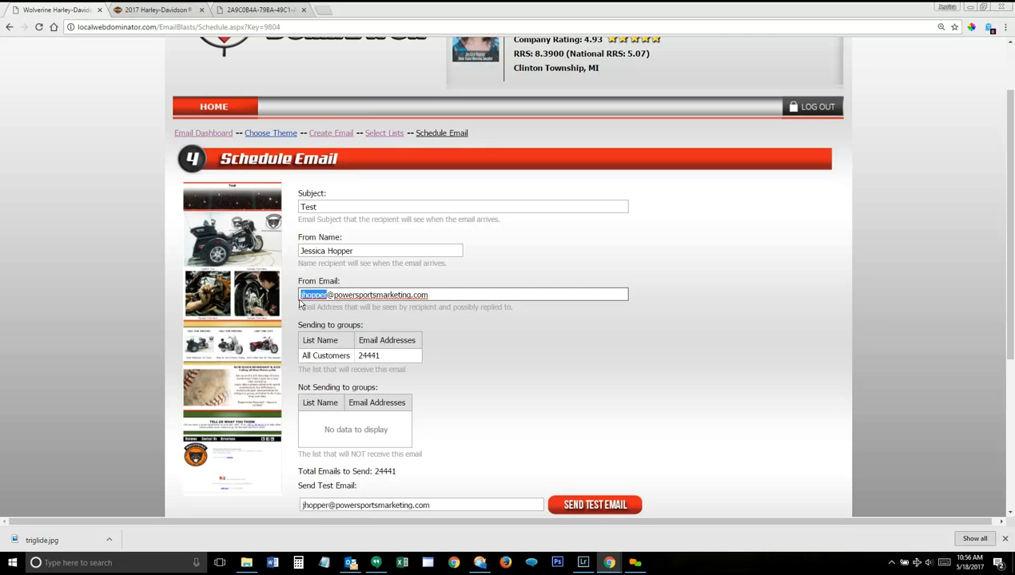
drag(370, 248, 291, 235)
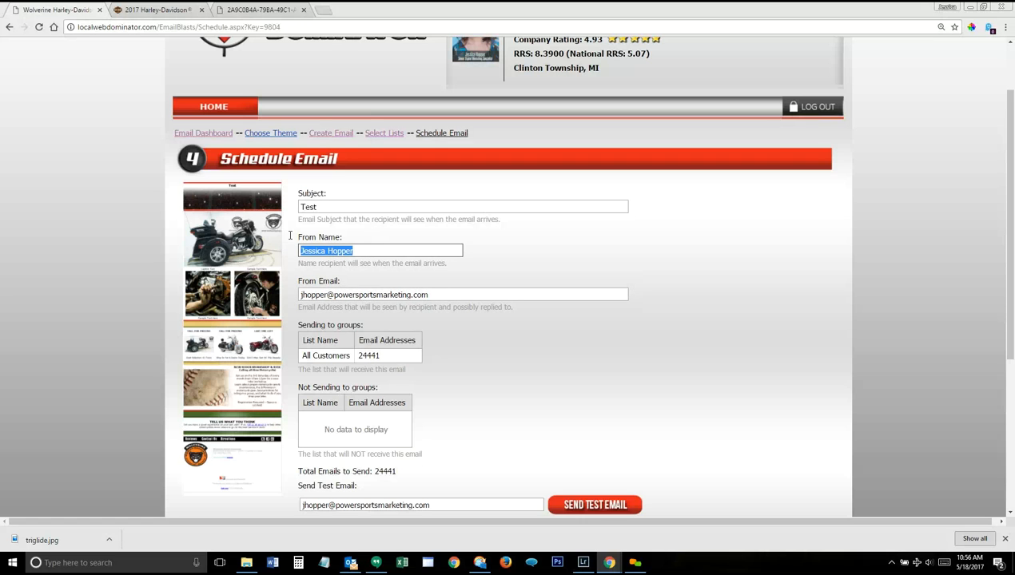
click(765, 368)
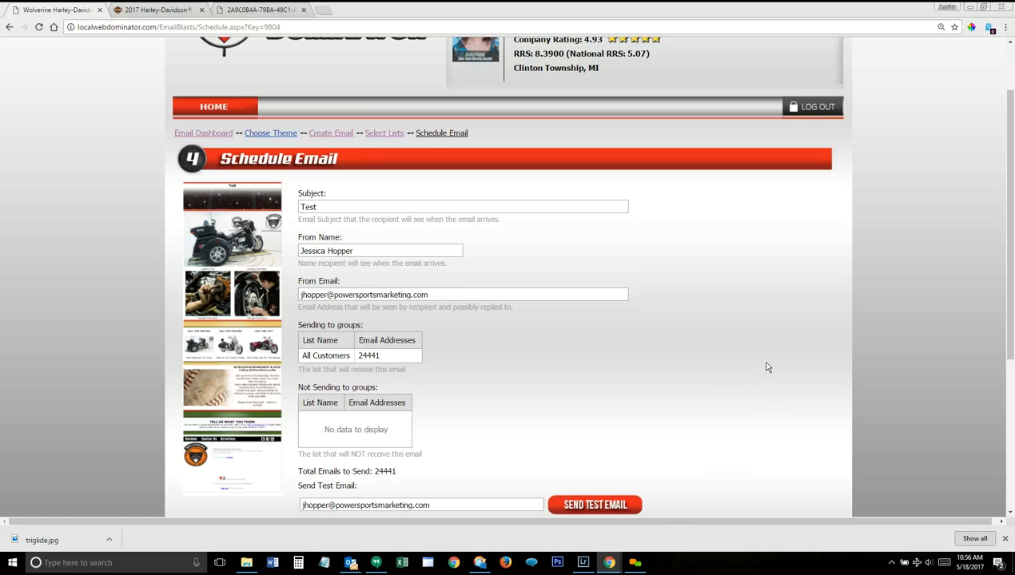
scroll(766, 368, down, 3)
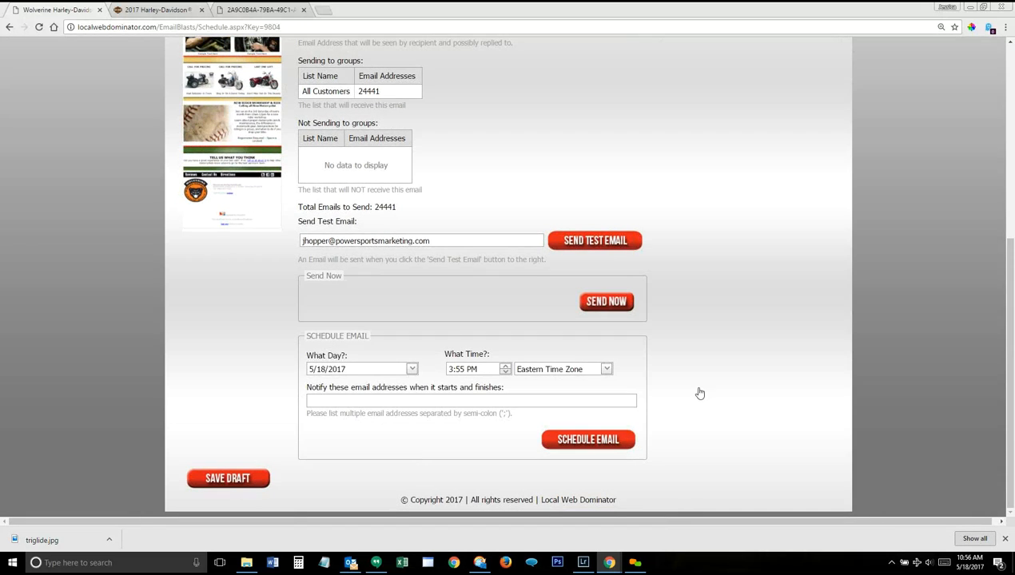
click(230, 484)
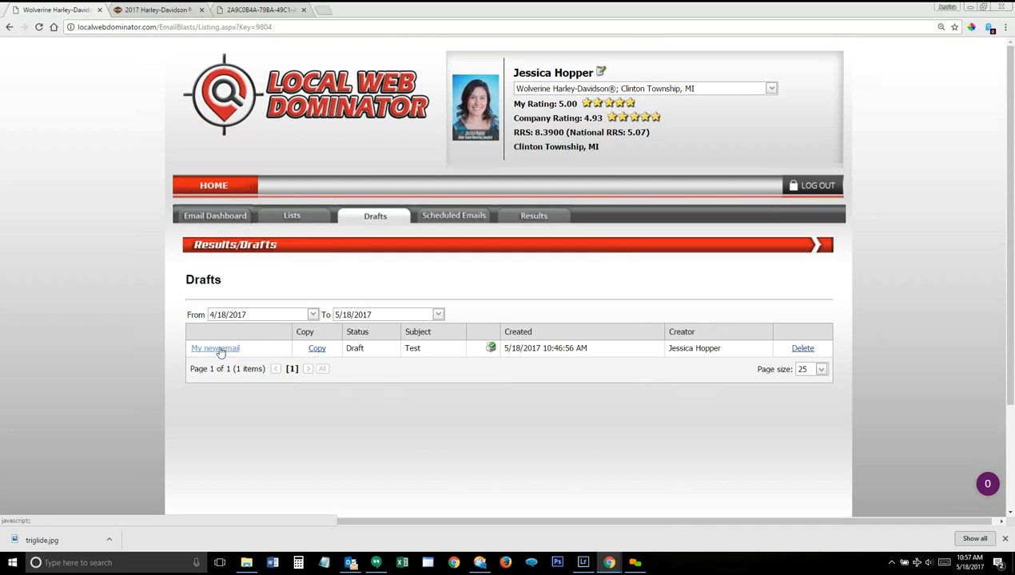
Return to the Email Dashboard and open the contact lists from the email tools
click(201, 216)
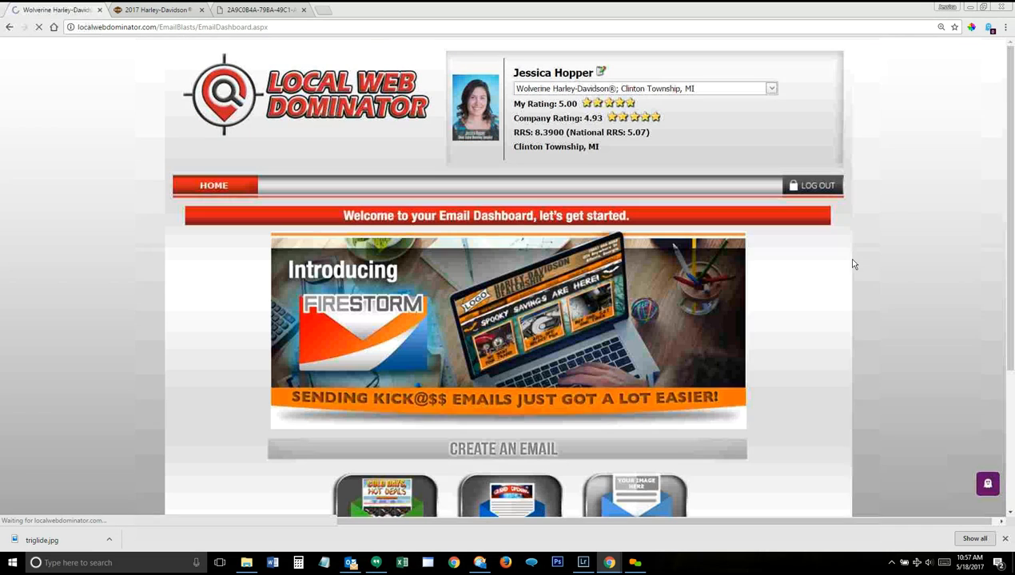
scroll(853, 263, down, 5)
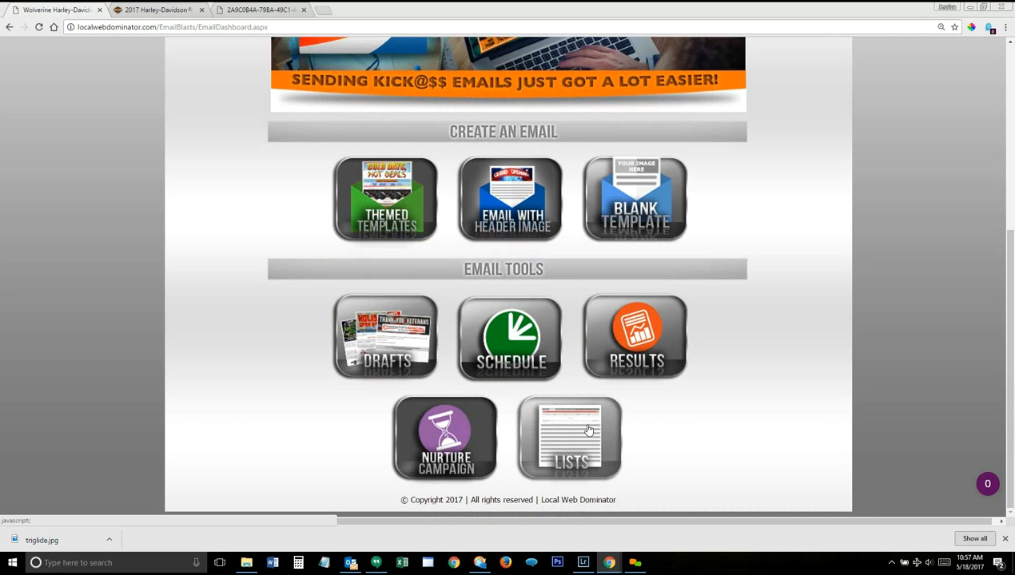
click(590, 431)
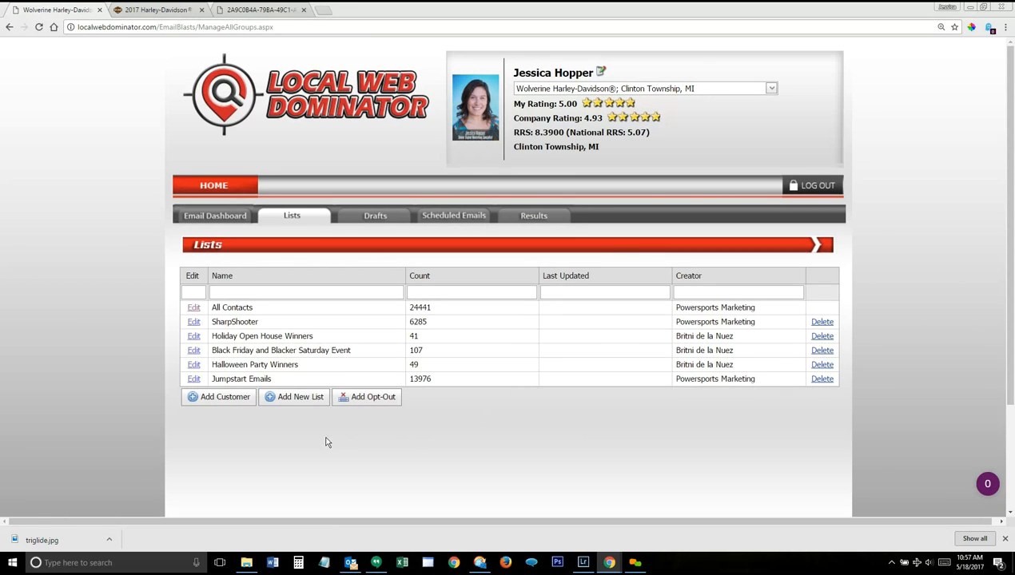
Inspect the unsubscribes page and the opt-out screen with its Multiple option for importing a CSV list, then return without opting anyone out
click(382, 404)
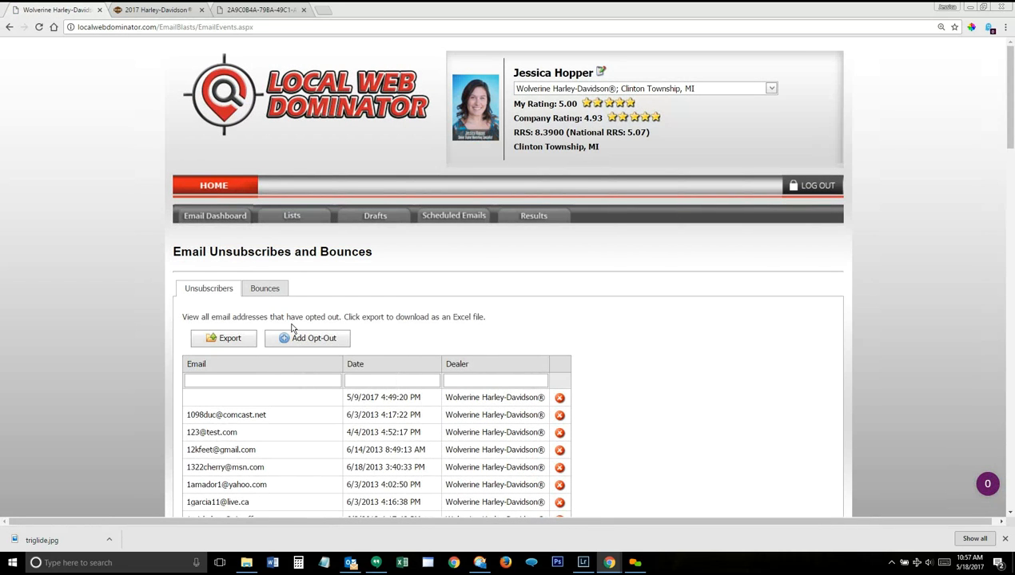
click(294, 339)
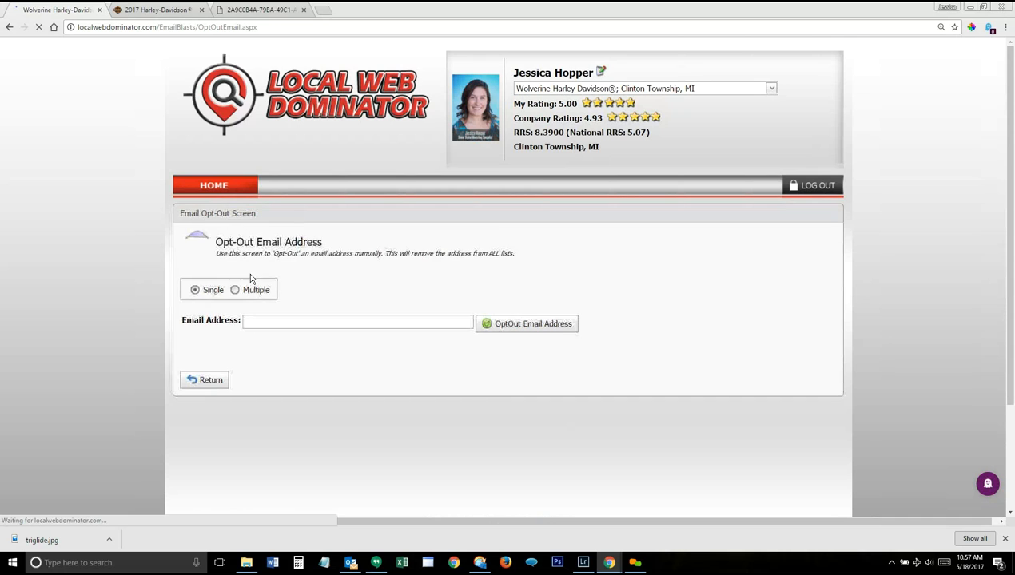
click(236, 291)
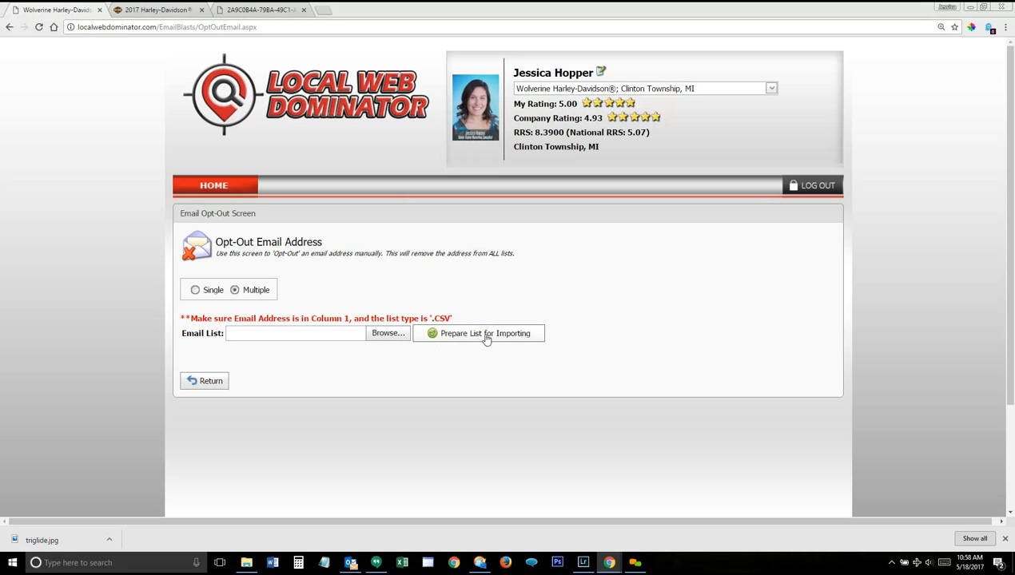
scroll(256, 487, down, 3)
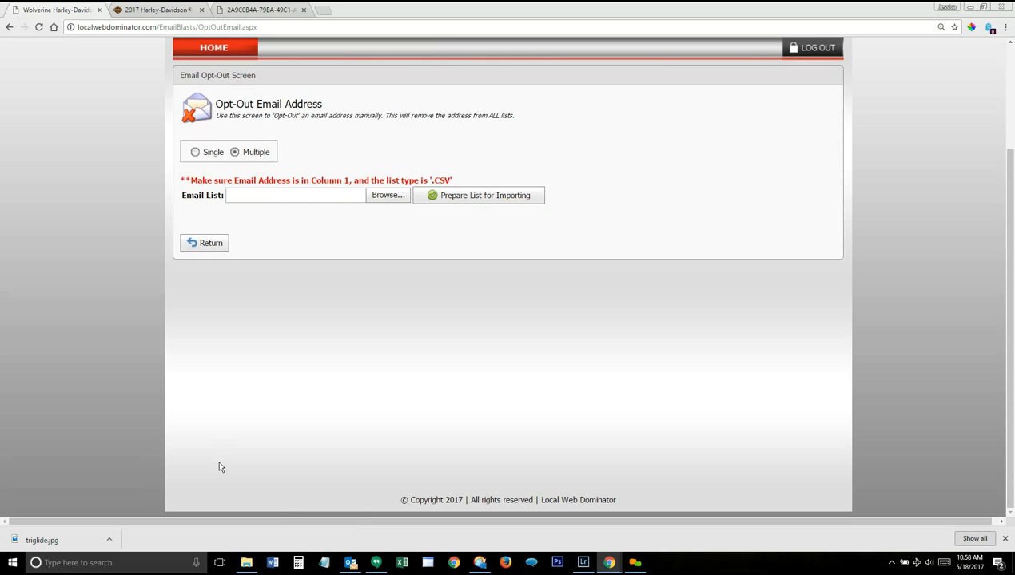
click(196, 245)
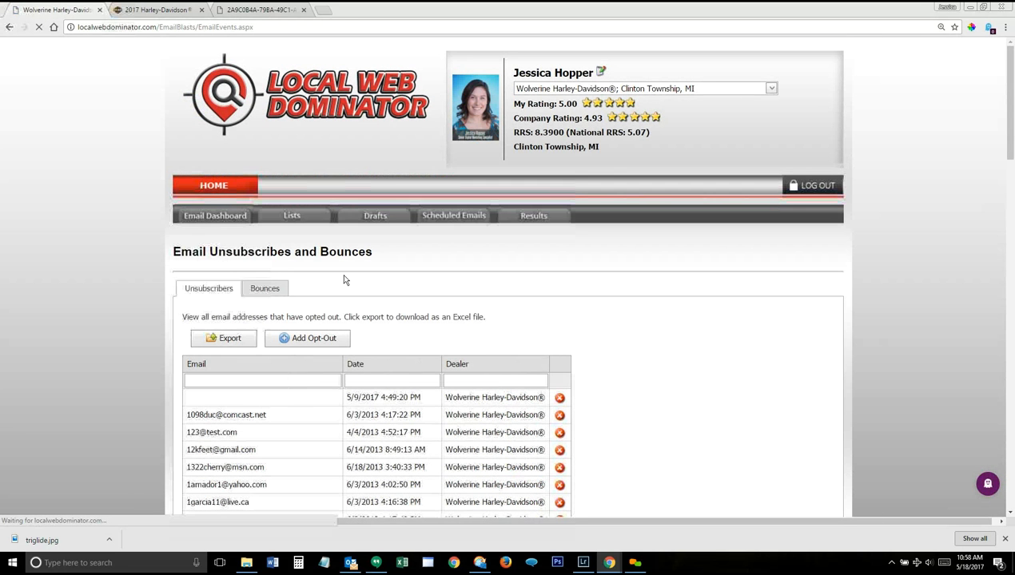
Walk through adding a new list from the Lists page, certifying the permission standards to reach the CSV upload step, and cancel the import
click(292, 217)
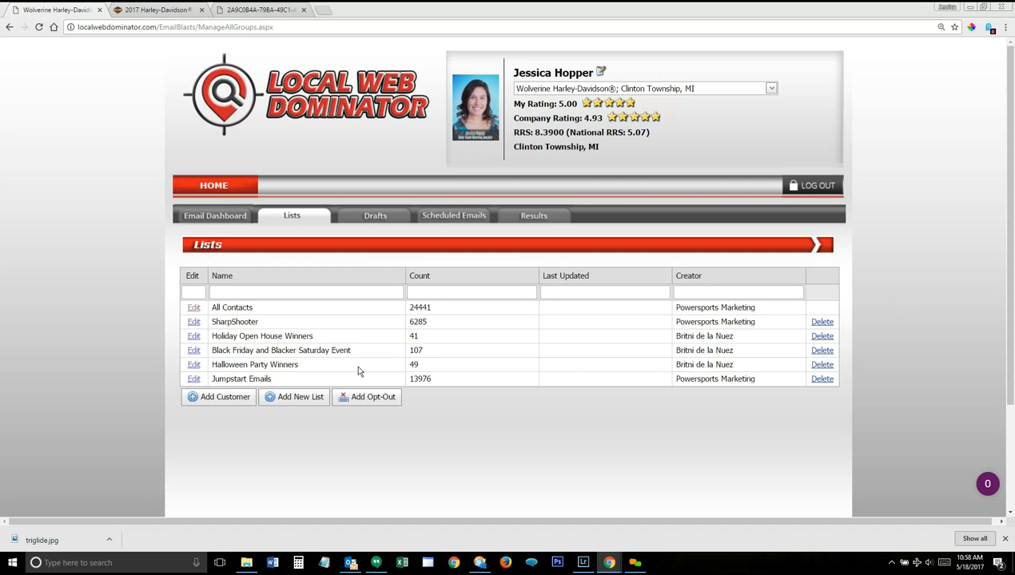
click(296, 397)
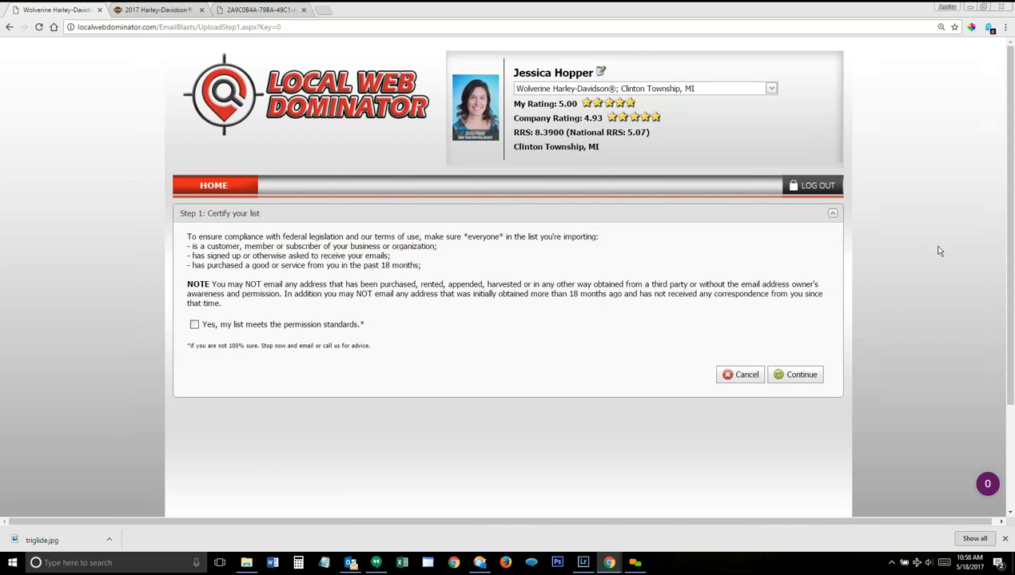
click(193, 327)
click(794, 378)
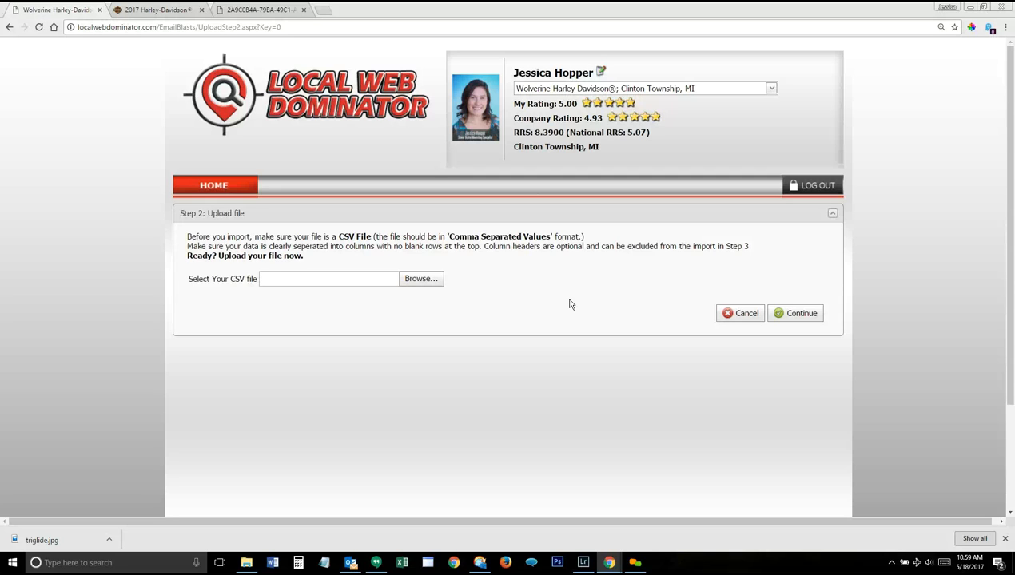
click(742, 314)
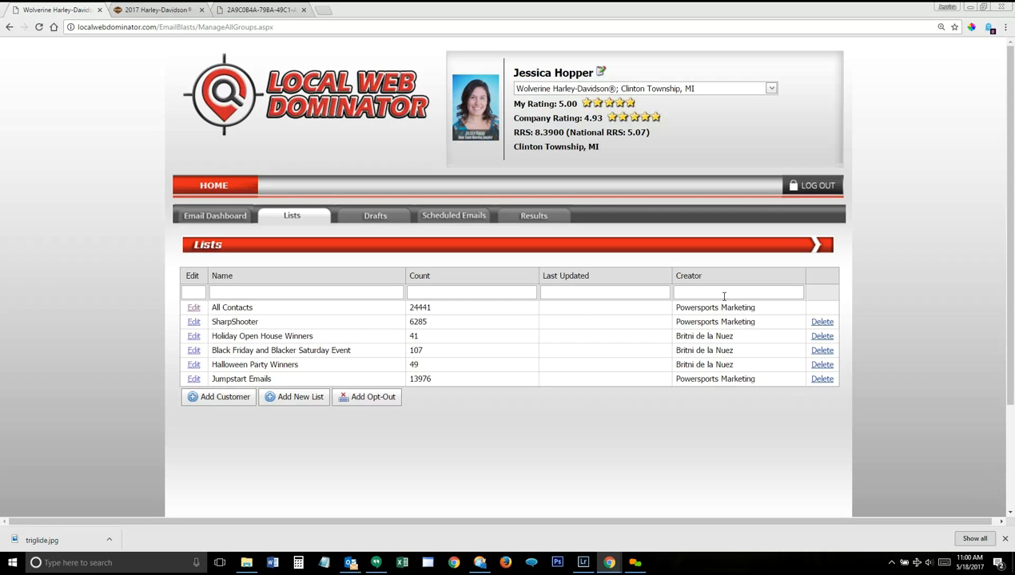
Go back to the Email Dashboard and view its email creation options and email tools
click(216, 211)
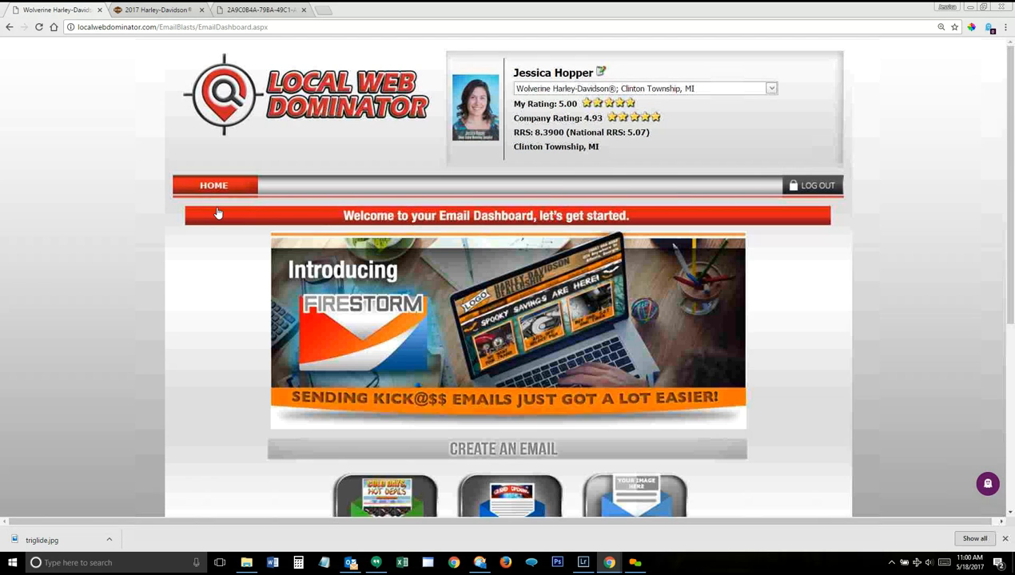
scroll(868, 315, down, 4)
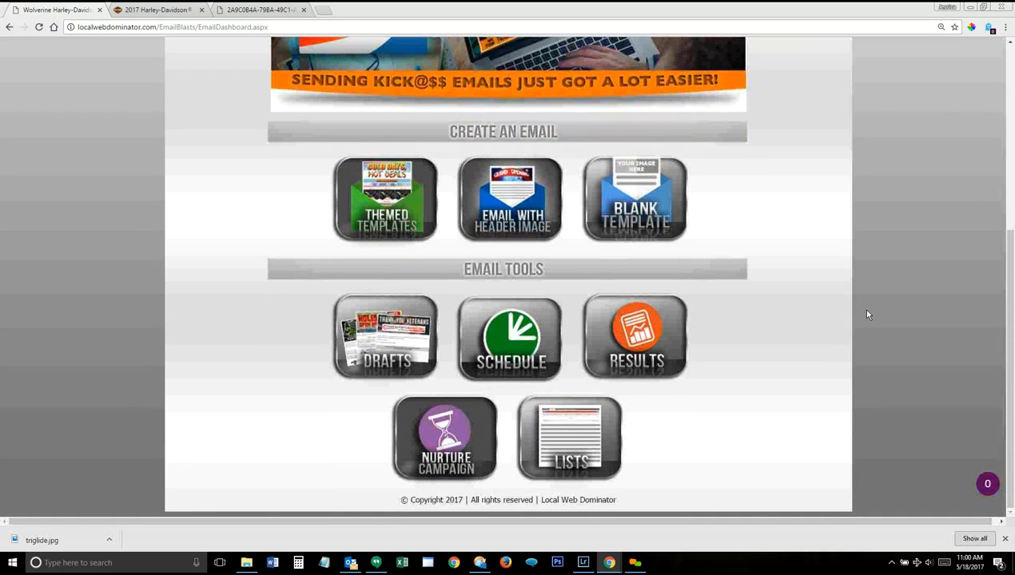